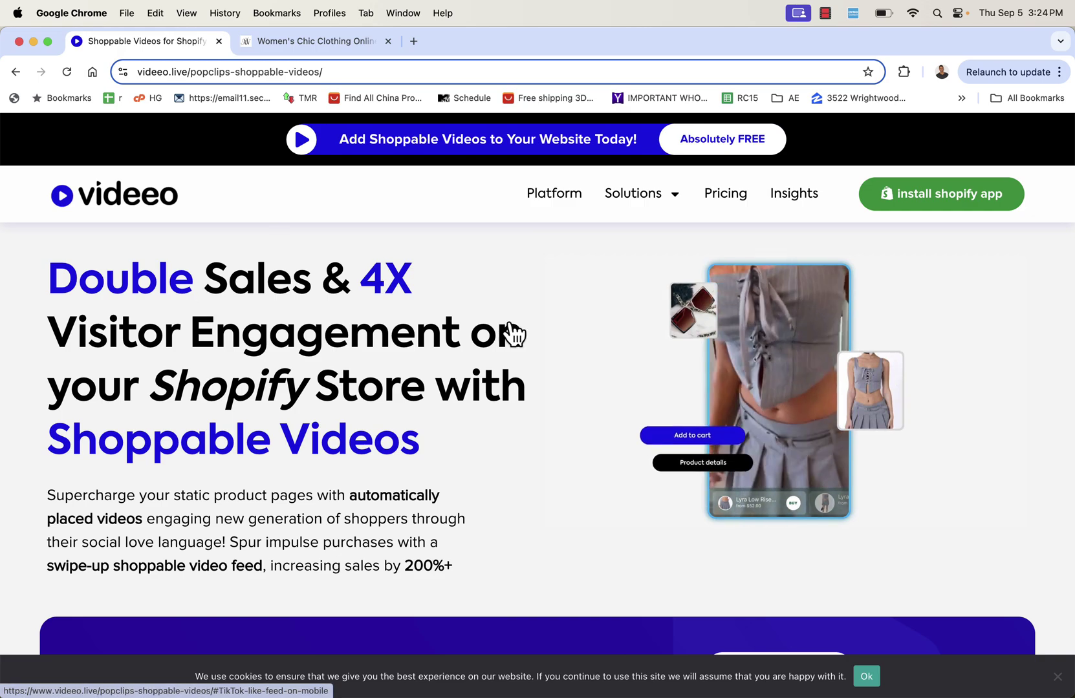
Switch to the Willow Boutique storefront, reload the homepage and locate its shoppable video carousel
{"action": "left_click", "coordinate": [322, 42]}
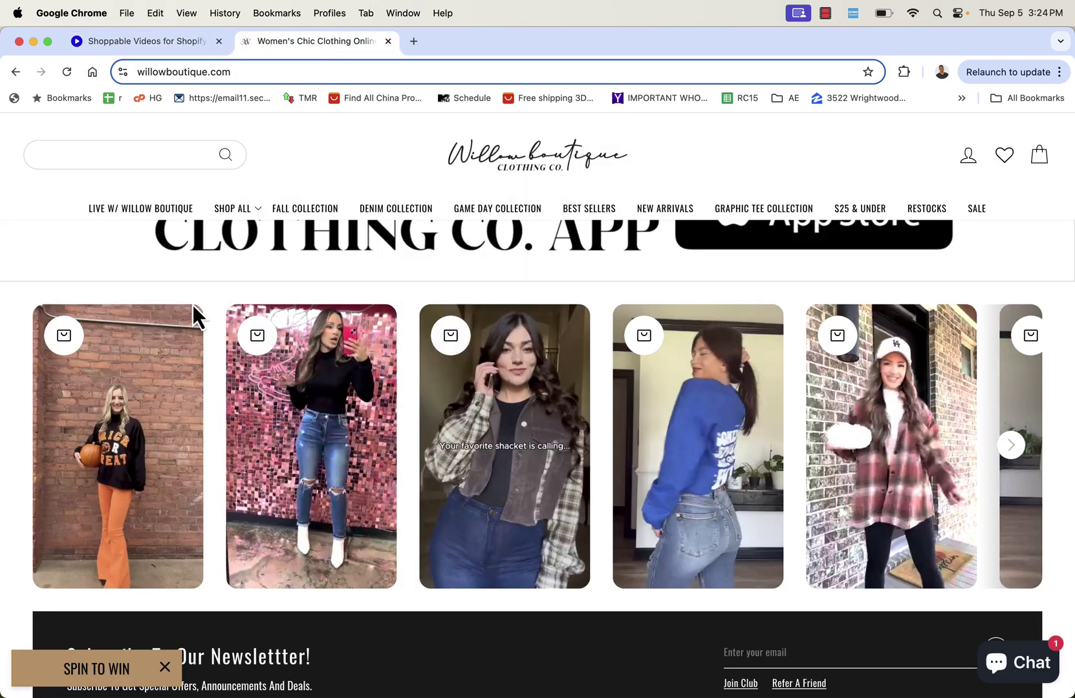
{"action": "scroll", "coordinate": [108, 239], "scroll_direction": "up", "scroll_amount": 20}
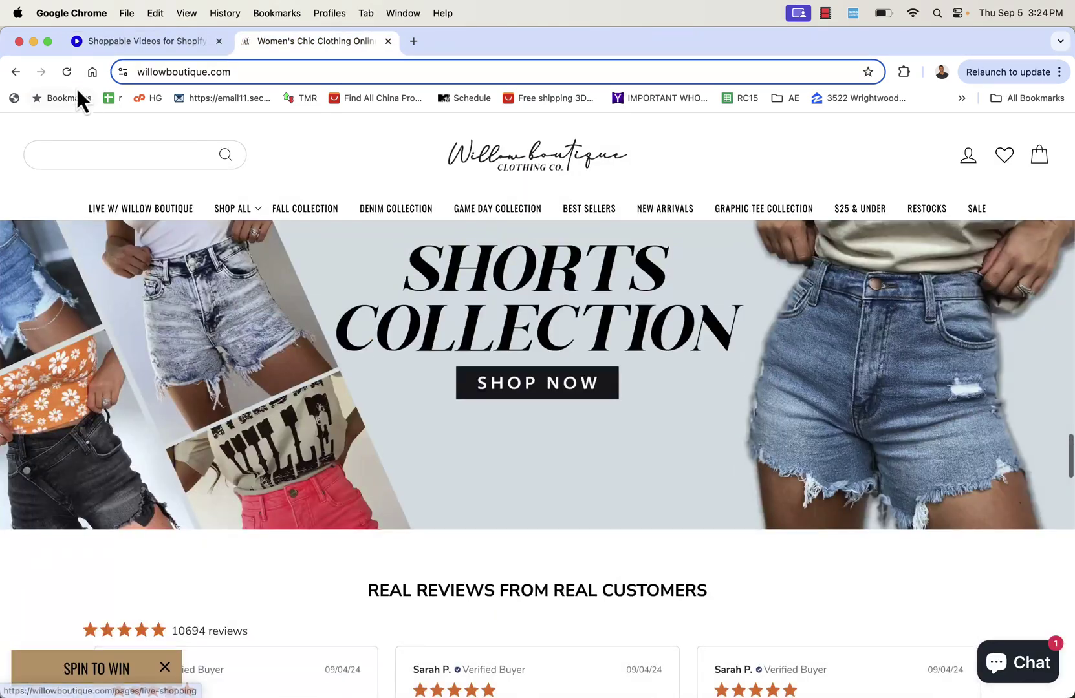
{"action": "left_click", "coordinate": [67, 72]}
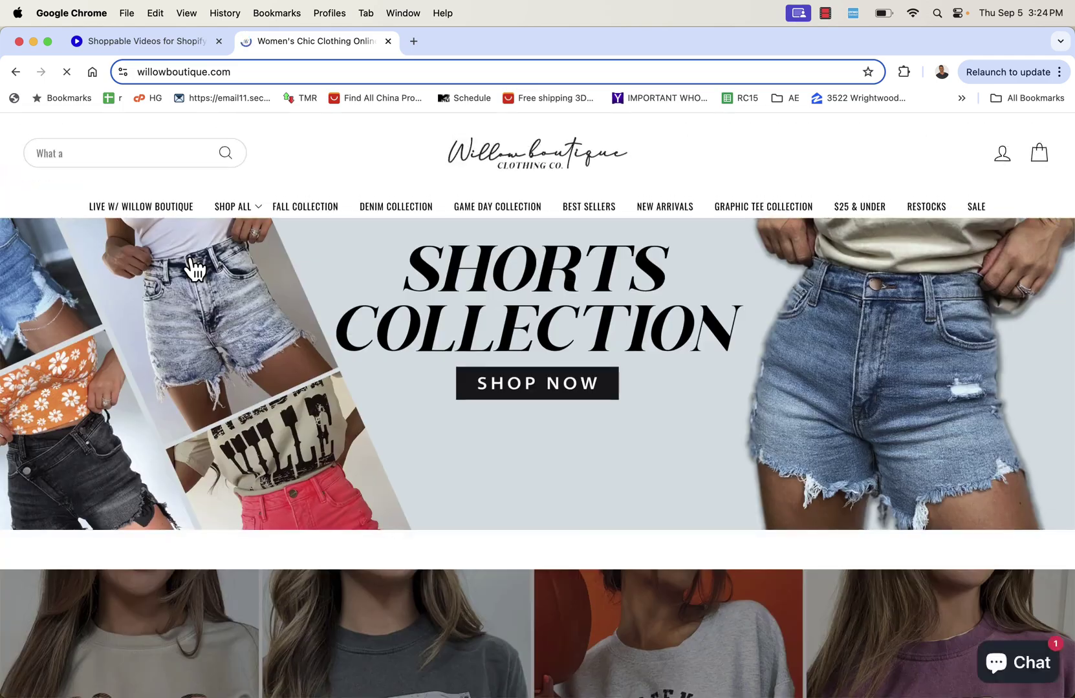
{"action": "scroll", "coordinate": [249, 433], "scroll_direction": "down", "scroll_amount": 15}
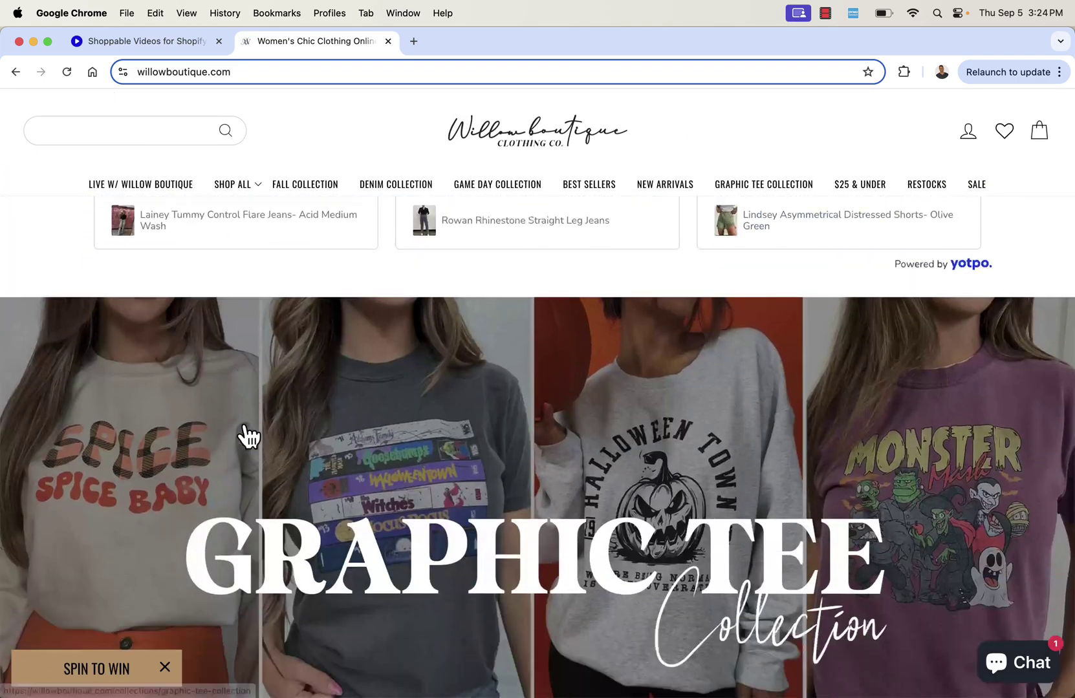
{"action": "scroll", "coordinate": [244, 426], "scroll_direction": "down", "scroll_amount": 20}
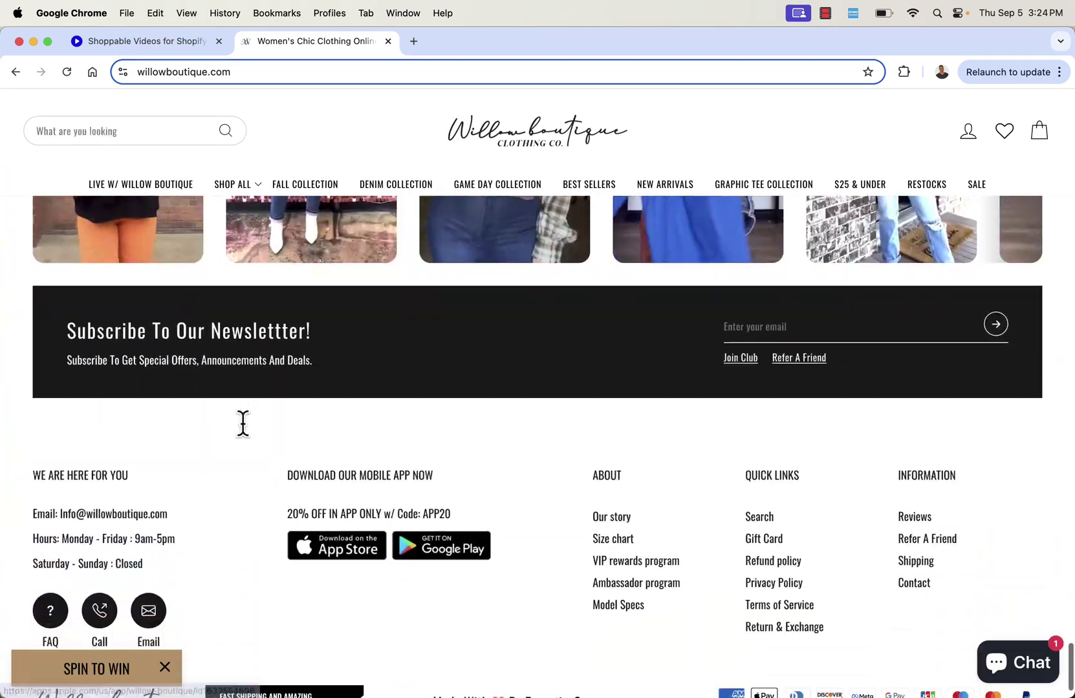
{"action": "scroll", "coordinate": [239, 349], "scroll_direction": "up", "scroll_amount": 7}
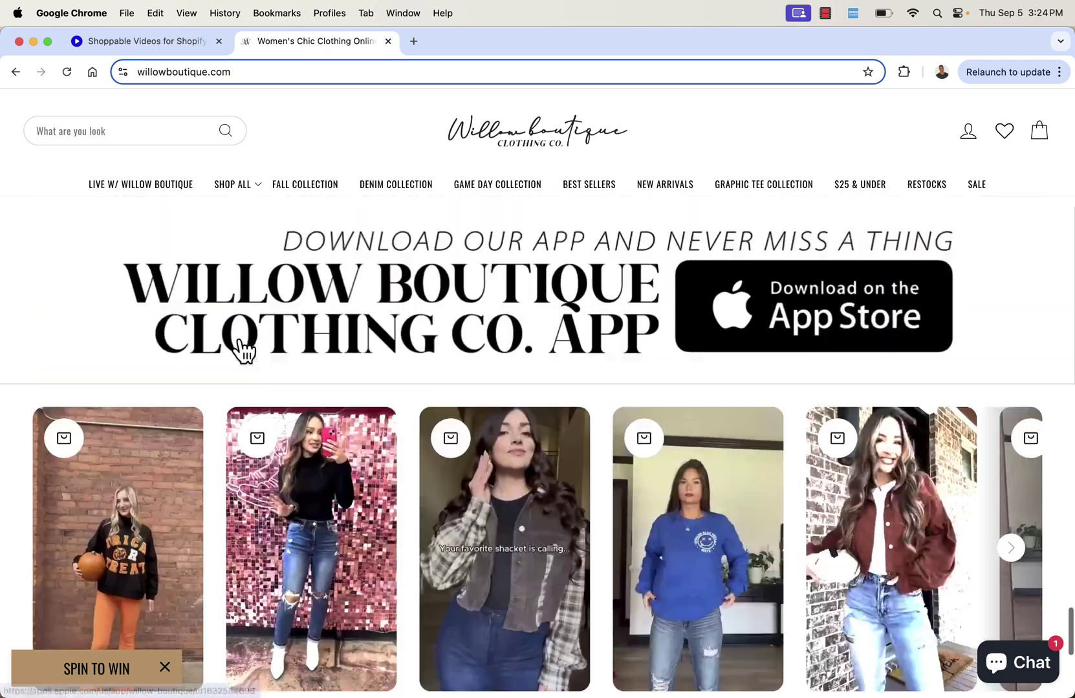
{"action": "scroll", "coordinate": [240, 349], "scroll_direction": "down", "scroll_amount": 2}
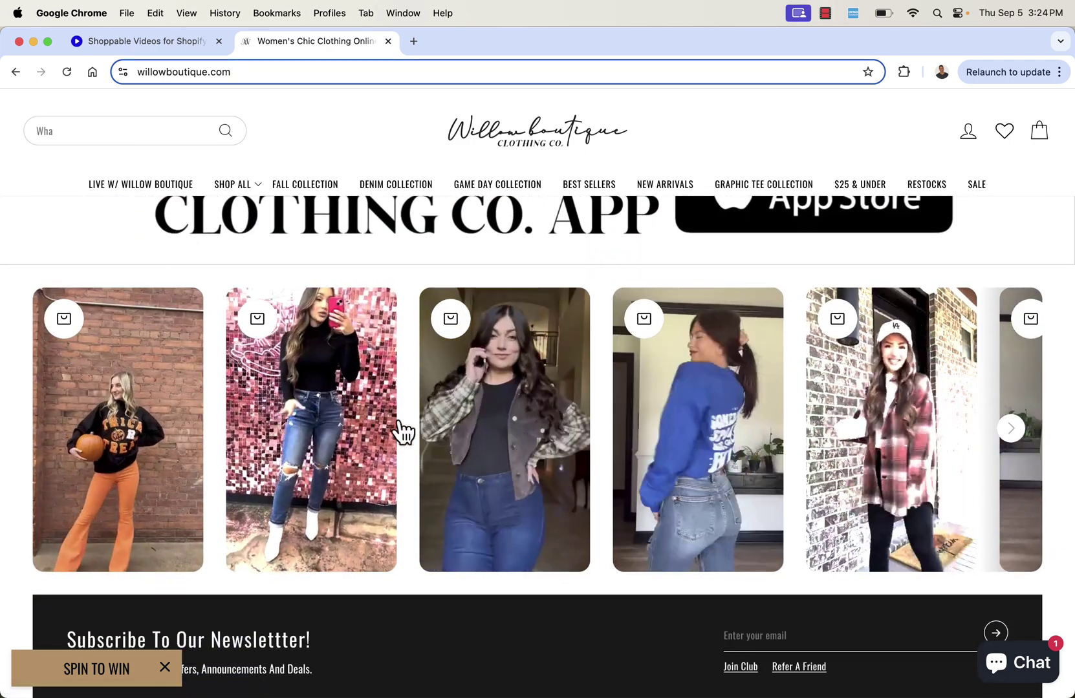
Browse forward through the clips in the homepage video carousel and return to its beginning
{"action": "scroll", "coordinate": [446, 447], "scroll_direction": "right", "scroll_amount": 2}
{"action": "scroll", "coordinate": [459, 453], "scroll_direction": "right", "scroll_amount": 5}
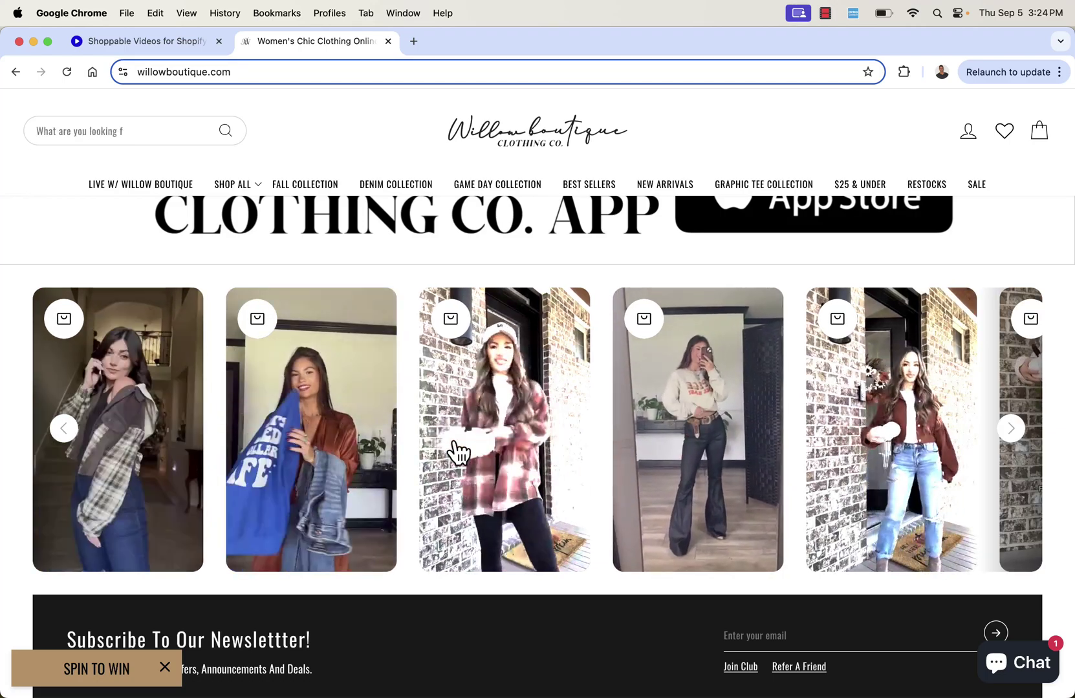
{"action": "scroll", "coordinate": [458, 452], "scroll_direction": "right", "scroll_amount": 3}
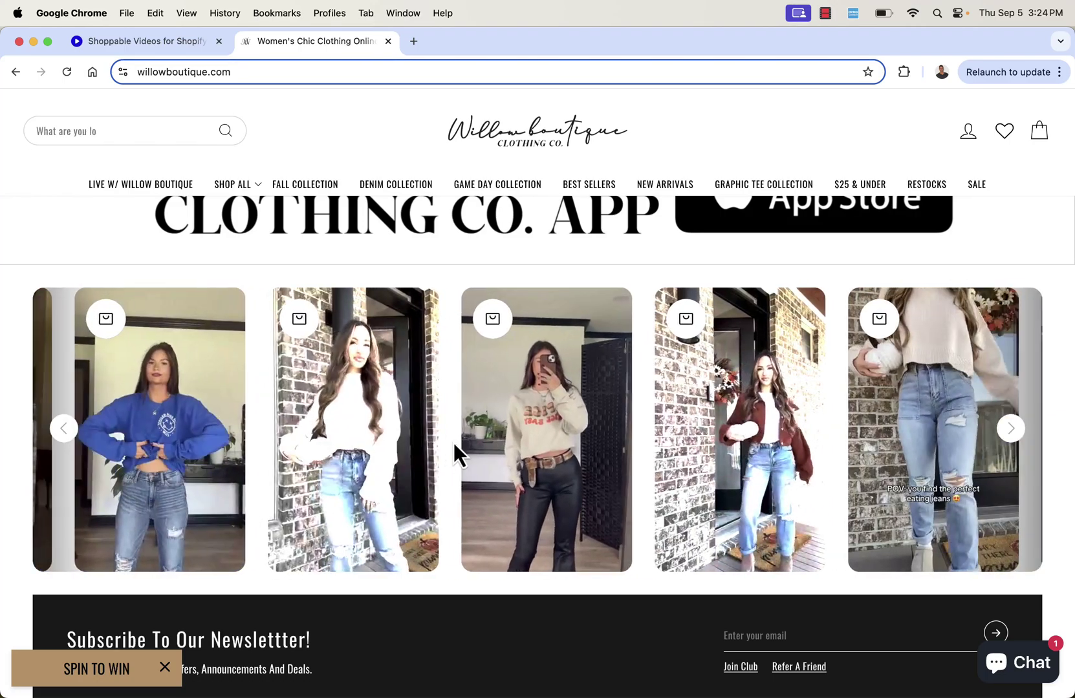
{"action": "scroll", "coordinate": [458, 453], "scroll_direction": "left", "scroll_amount": 5}
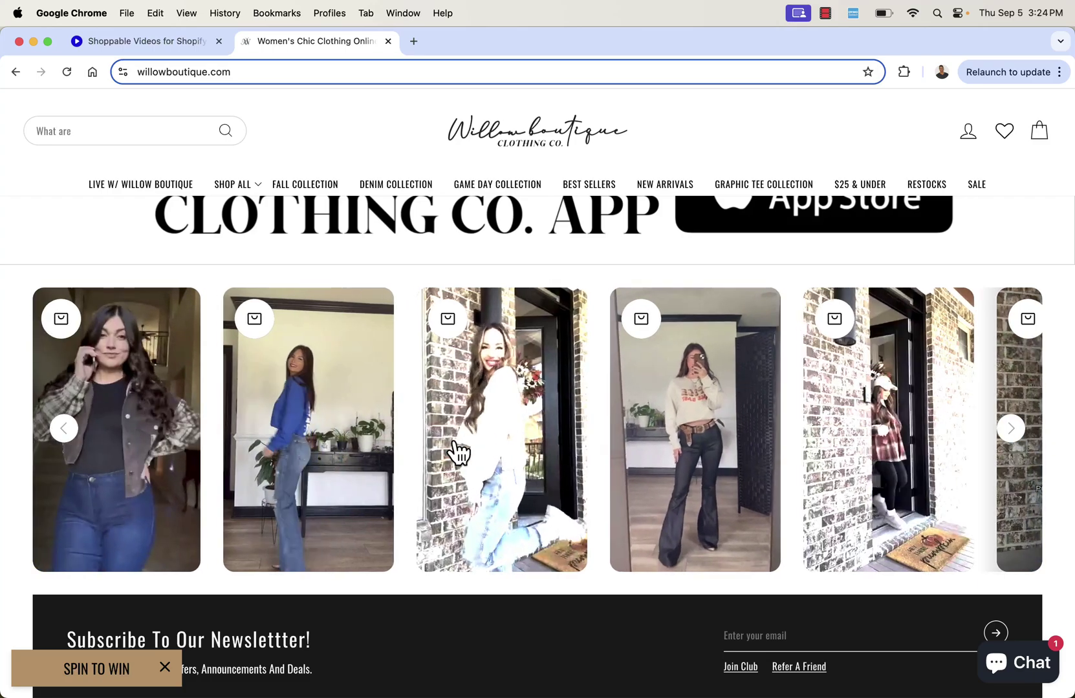
{"action": "scroll", "coordinate": [458, 453], "scroll_direction": "left", "scroll_amount": 5}
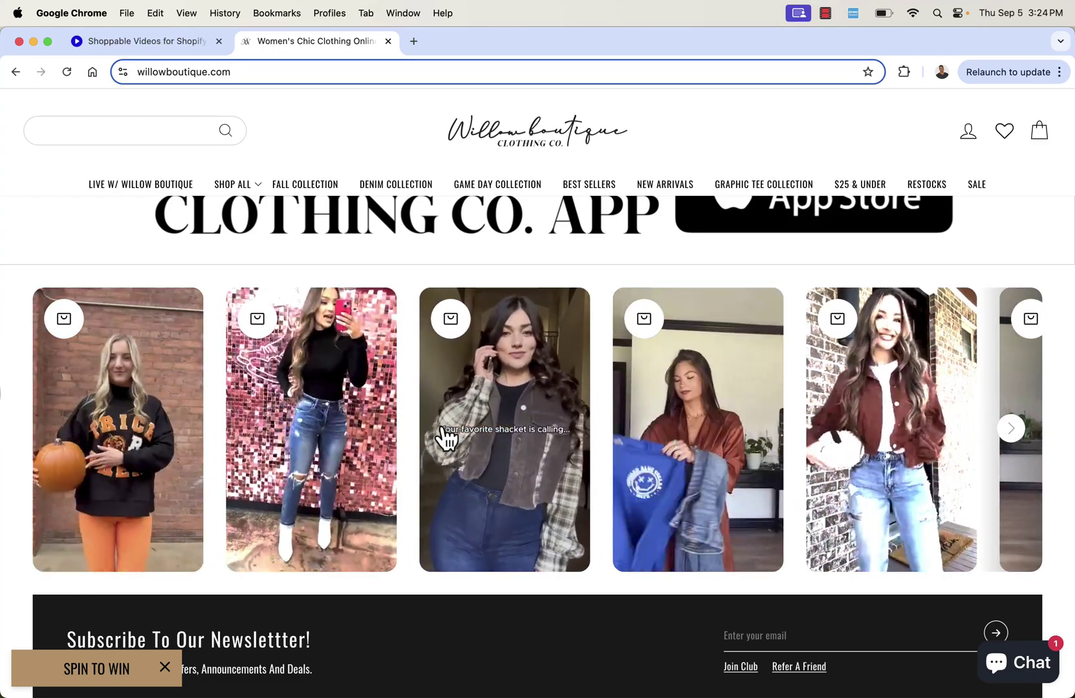
Open the flare jeans product tagged in the first carousel video, close the floating video player and review the product page
{"action": "left_click", "coordinate": [119, 427]}
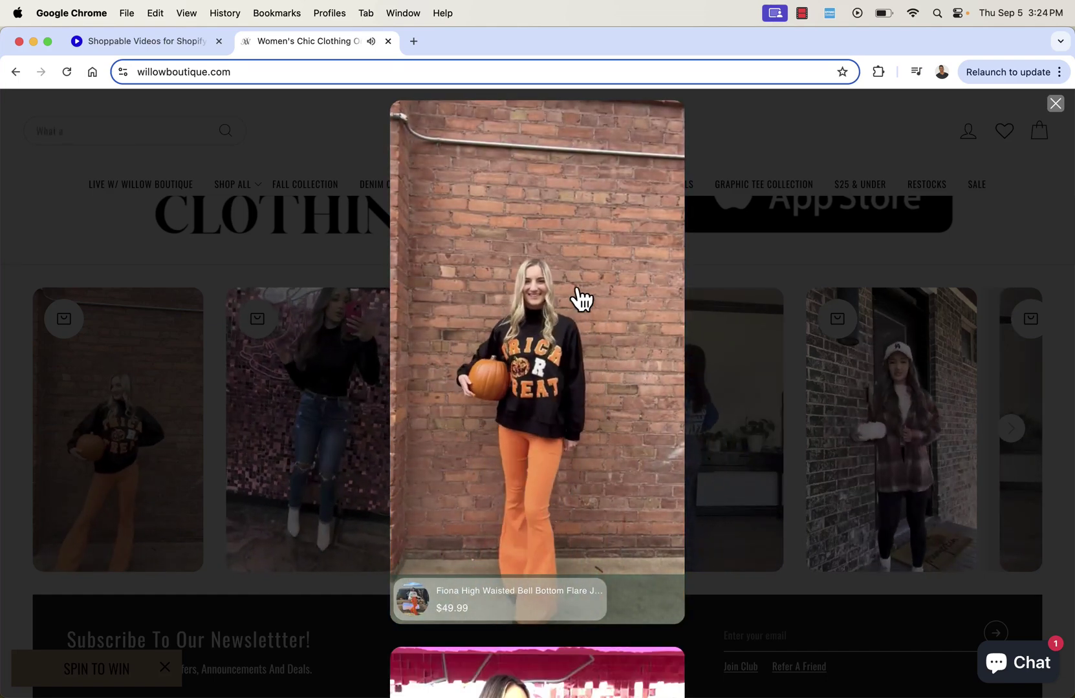
{"action": "left_click", "coordinate": [437, 607]}
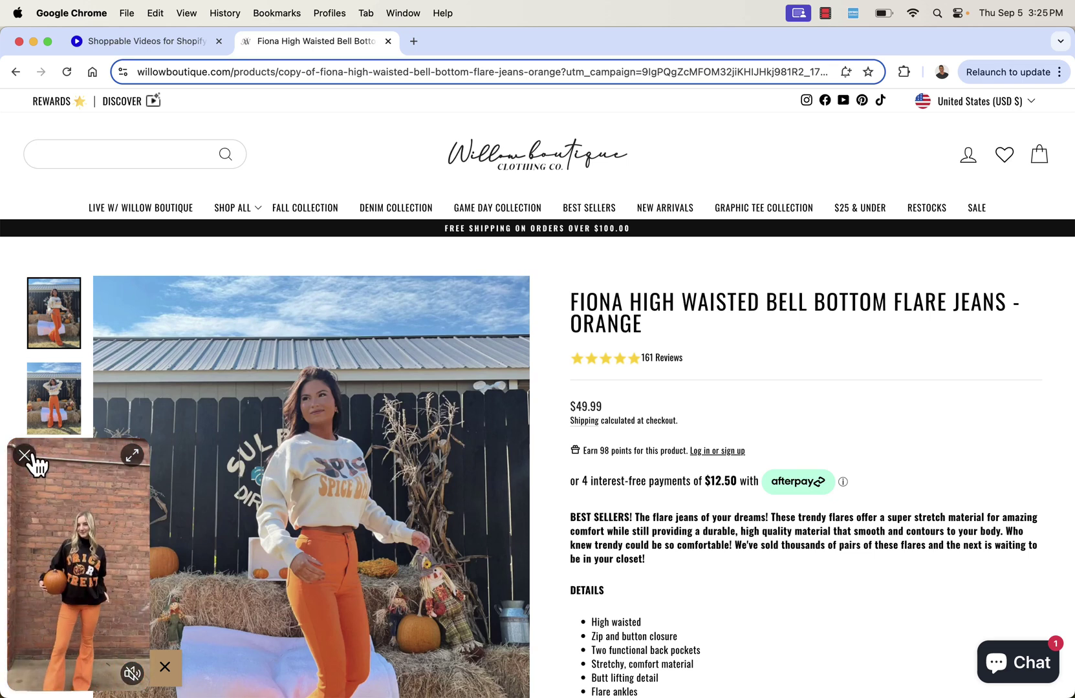
{"action": "scroll", "coordinate": [695, 570], "scroll_direction": "down", "scroll_amount": 3}
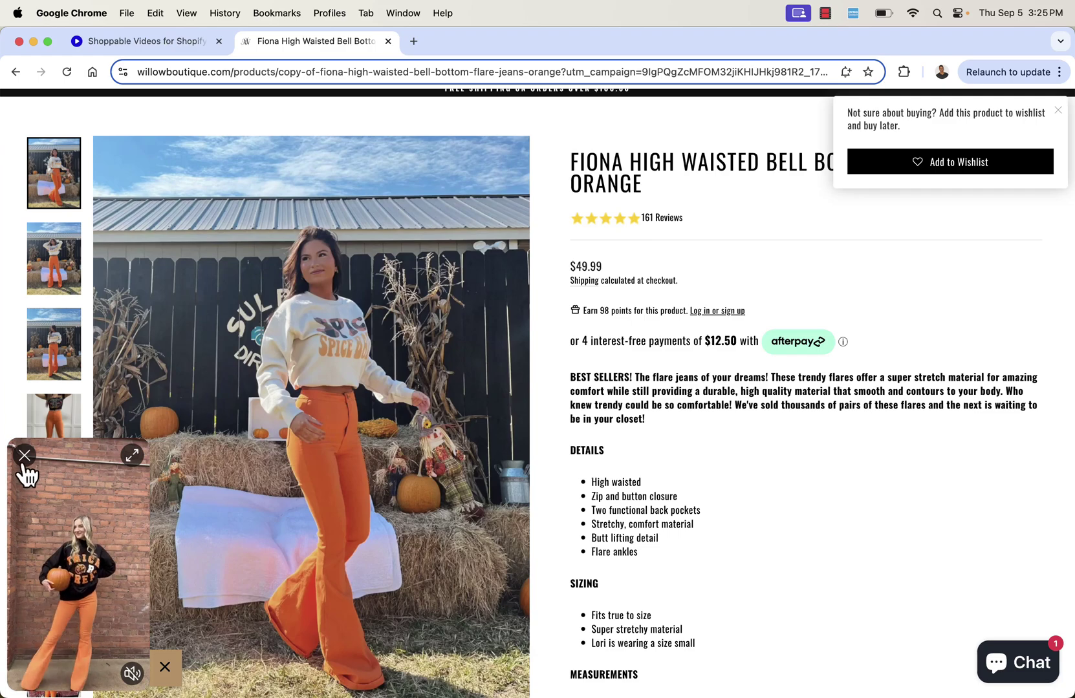
{"action": "left_click", "coordinate": [24, 460]}
{"action": "scroll", "coordinate": [743, 456], "scroll_direction": "down", "scroll_amount": 10}
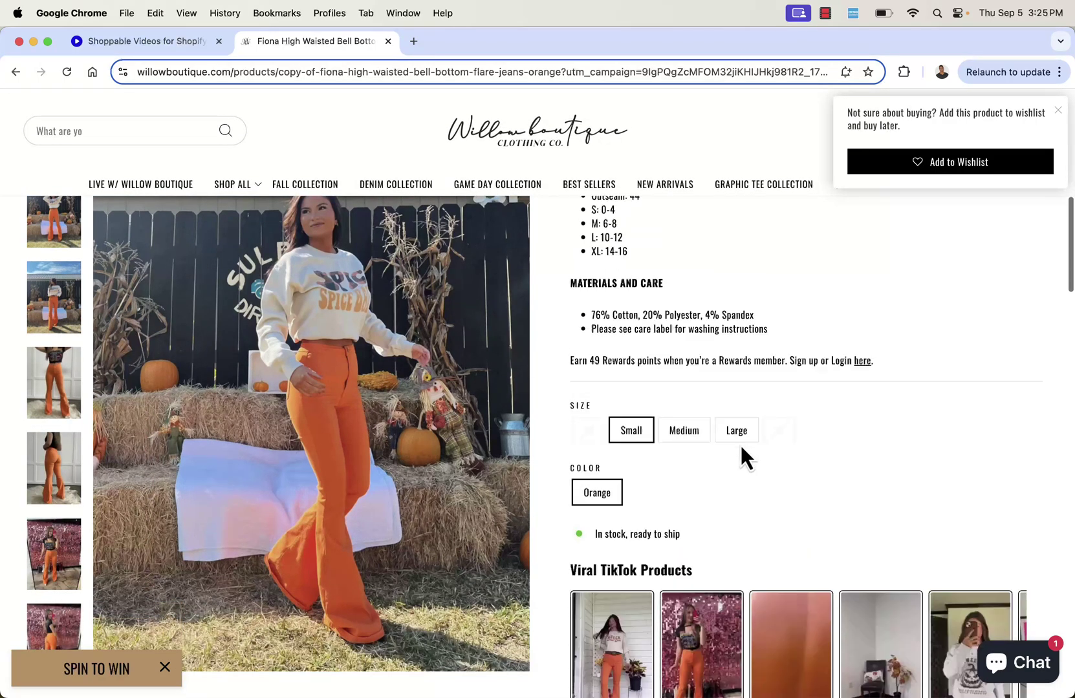
{"action": "scroll", "coordinate": [743, 456], "scroll_direction": "up", "scroll_amount": 15}
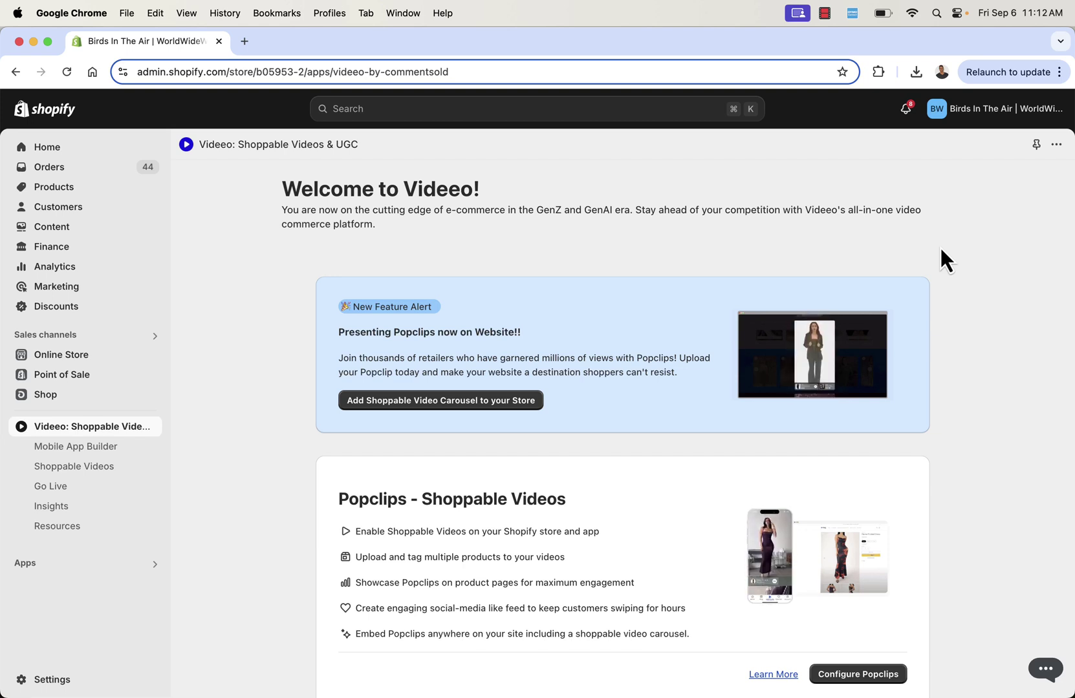
Review the Videeo app's home page in the Shopify admin, from the Popclips feature section to the product status
{"action": "scroll", "coordinate": [720, 313], "scroll_direction": "down", "scroll_amount": 3}
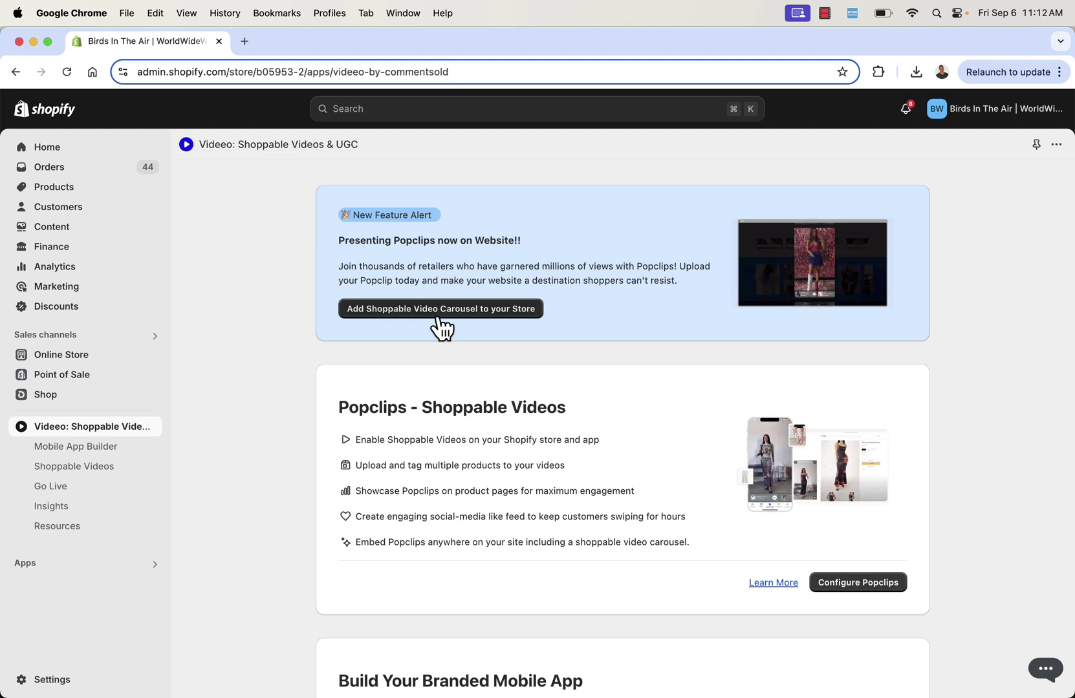
{"action": "scroll", "coordinate": [666, 353], "scroll_direction": "down", "scroll_amount": 2}
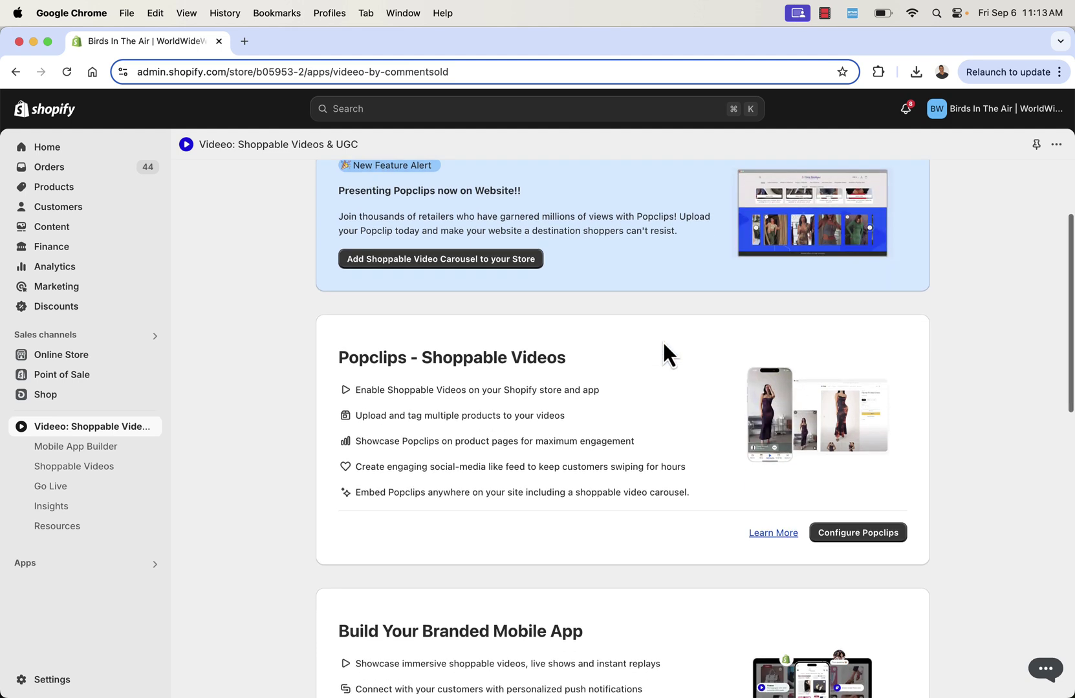
{"action": "scroll", "coordinate": [664, 344], "scroll_direction": "down", "scroll_amount": 2}
{"action": "triple_click", "coordinate": [478, 328]}
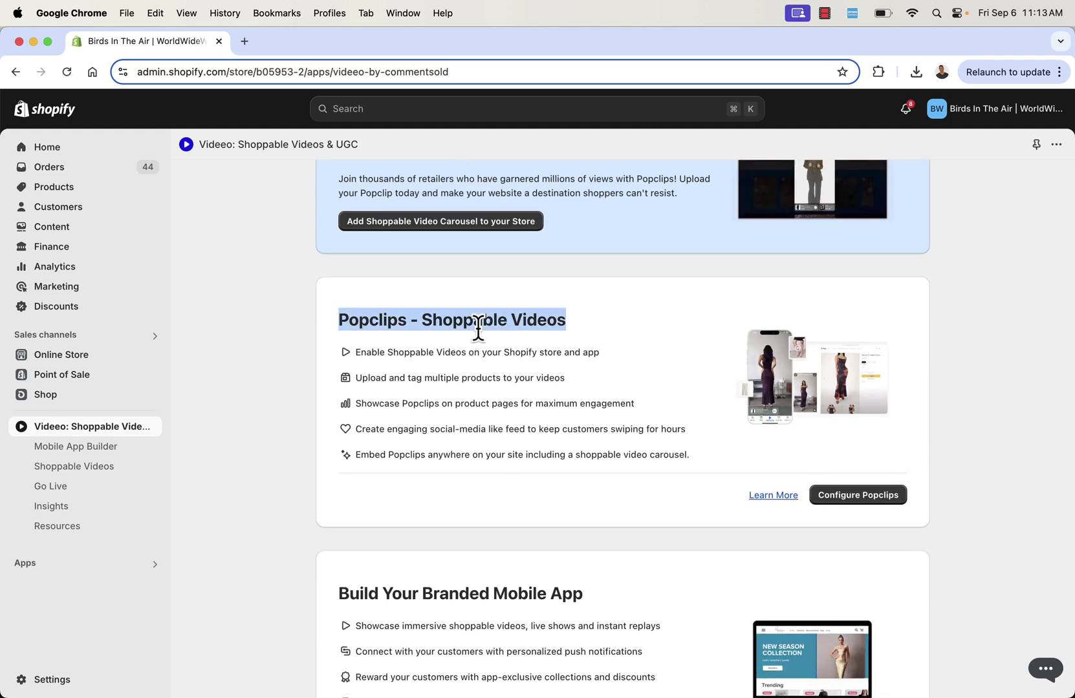
{"action": "left_click", "coordinate": [478, 327]}
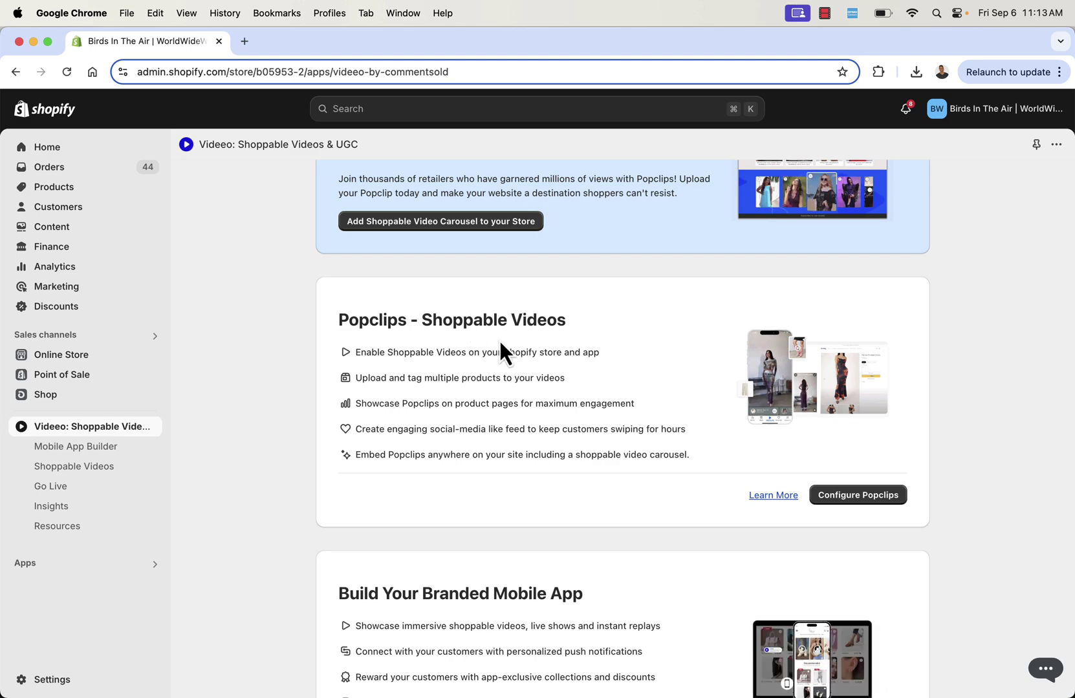
{"action": "scroll", "coordinate": [501, 344], "scroll_direction": "down", "scroll_amount": 15}
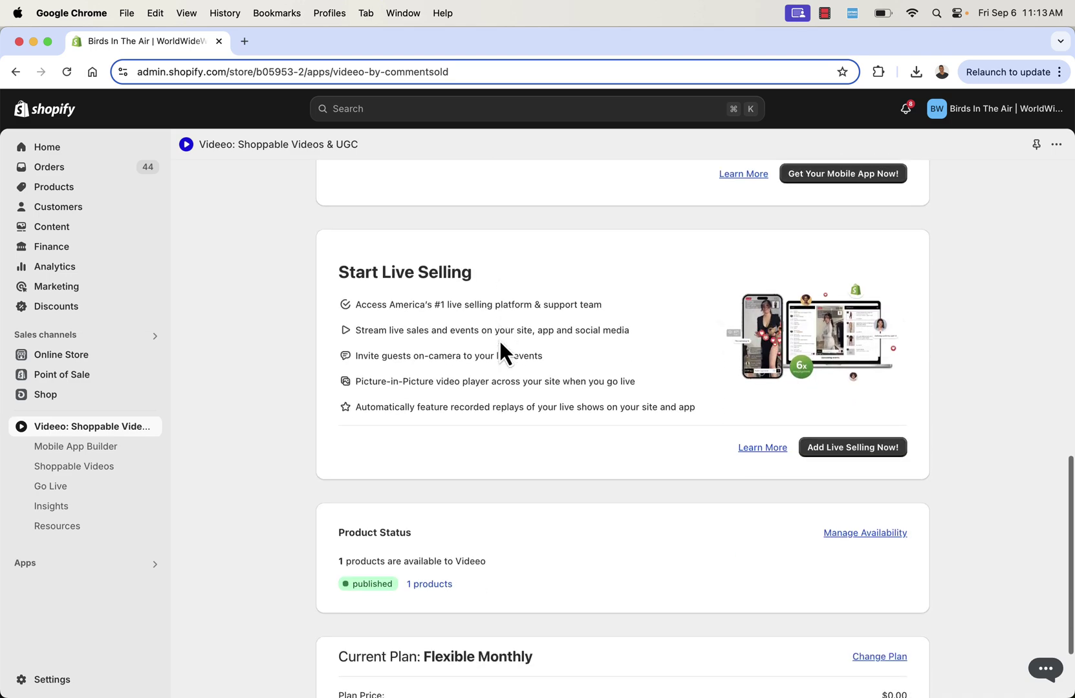
{"action": "scroll", "coordinate": [499, 349], "scroll_direction": "down", "scroll_amount": 3}
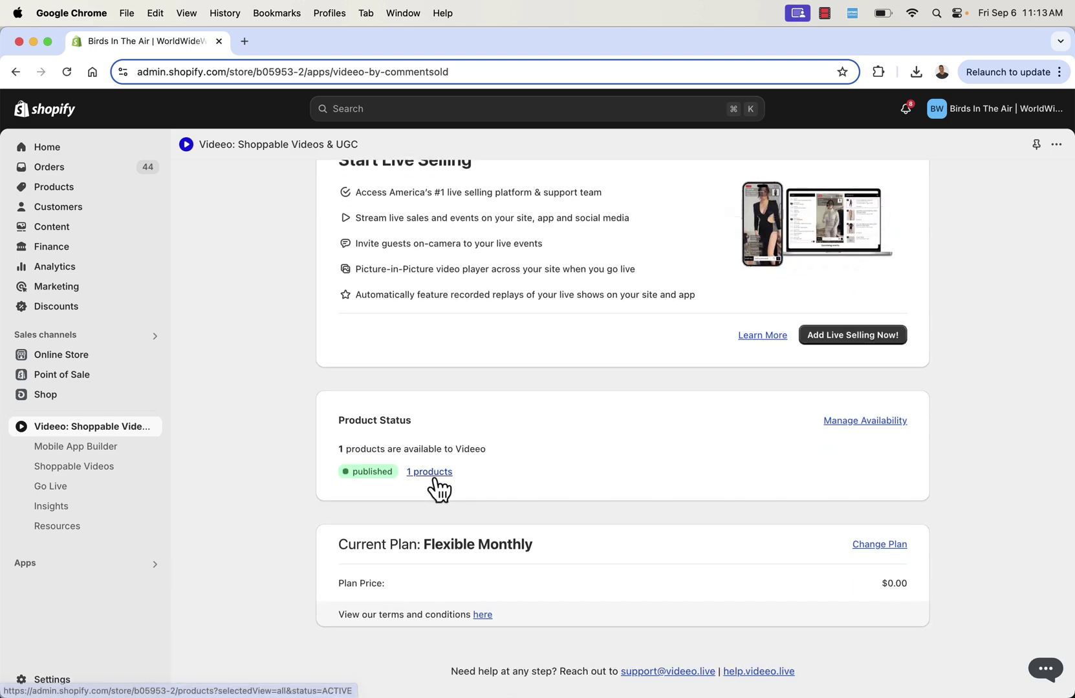
{"action": "left_click_drag", "start_coordinate": [348, 443], "coordinate": [447, 446]}
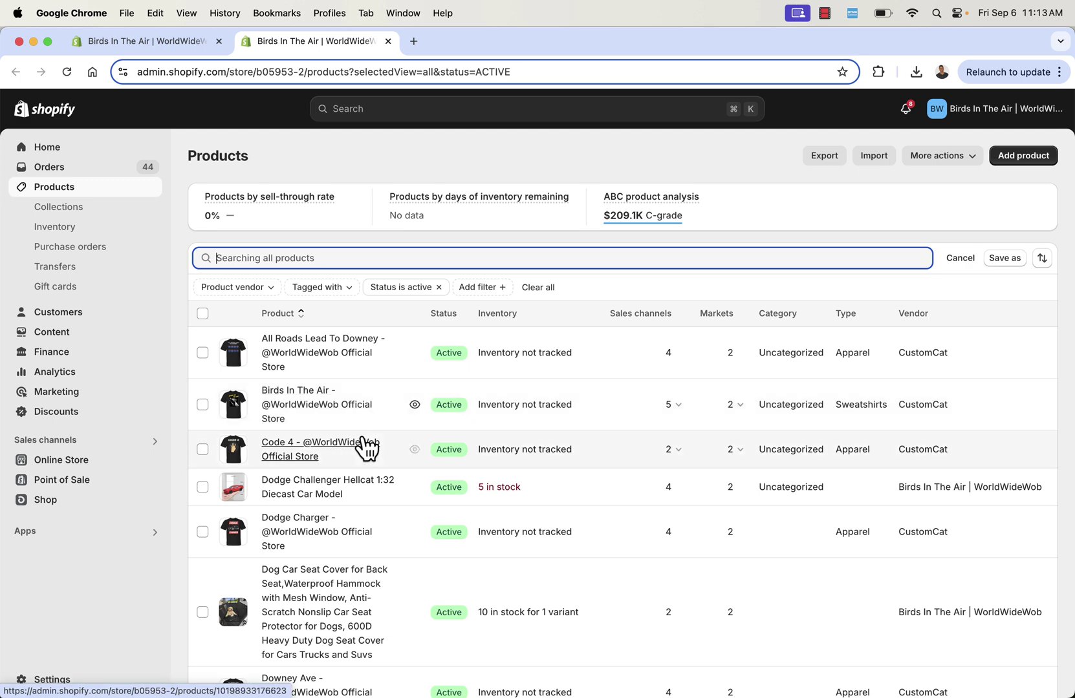
Search the active products for "wob" and open the Sky Wob product
{"action": "scroll", "coordinate": [366, 446], "scroll_direction": "down", "scroll_amount": 2}
{"action": "scroll", "coordinate": [366, 446], "scroll_direction": "down", "scroll_amount": 2}
{"action": "scroll", "coordinate": [364, 446], "scroll_direction": "up", "scroll_amount": 3}
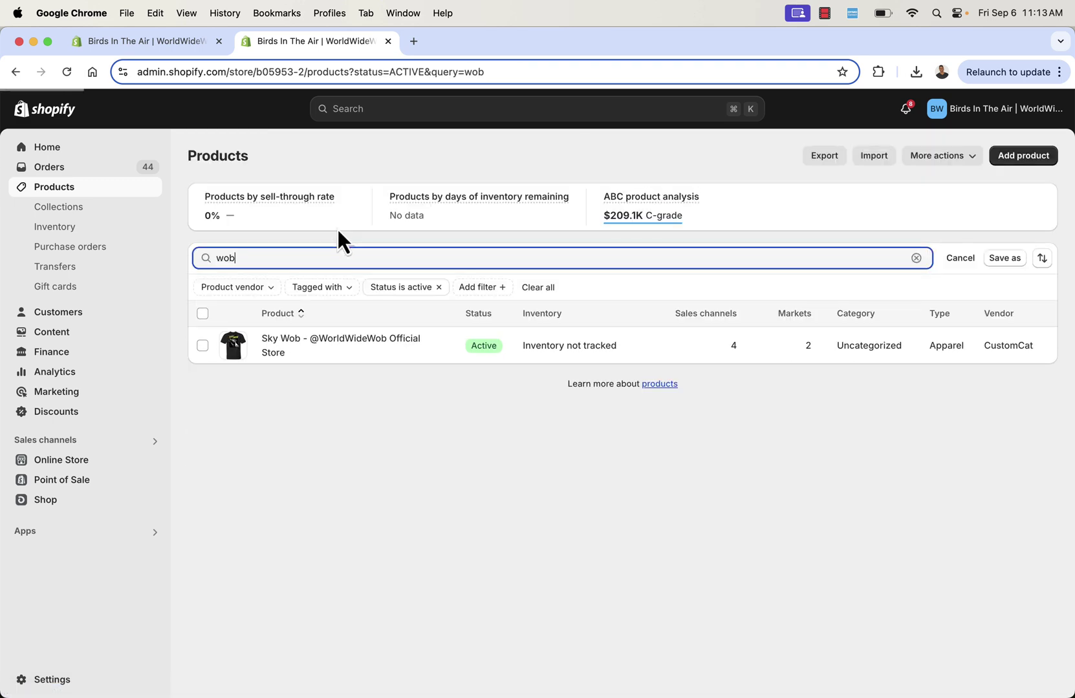
{"action": "left_click", "coordinate": [268, 345]}
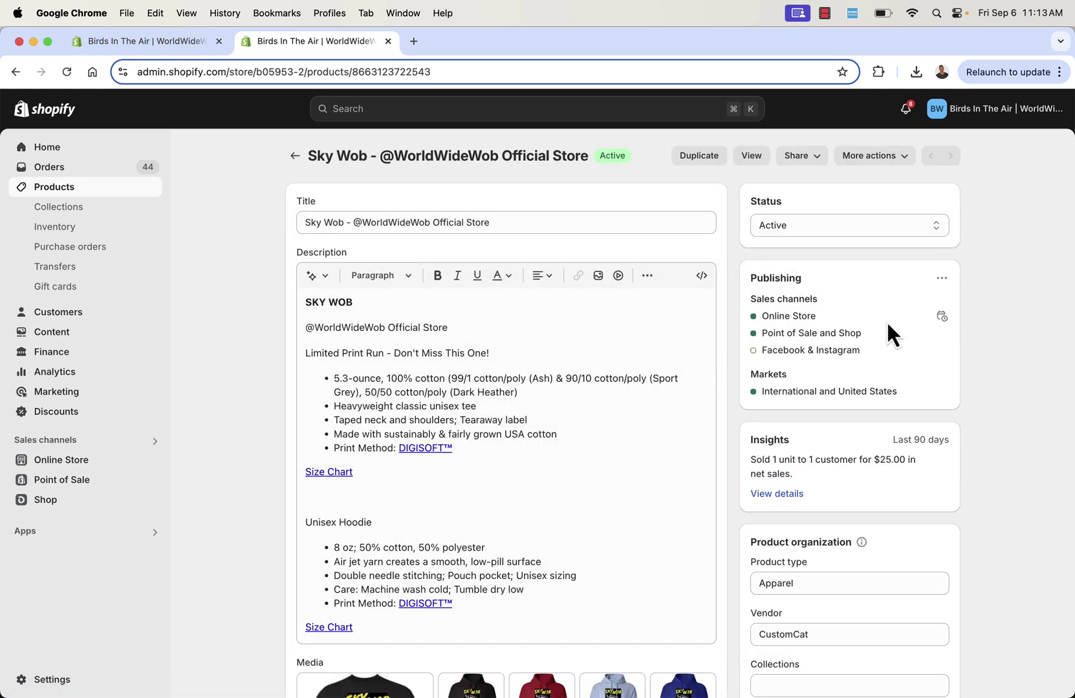
Add Videeo: Shoppable Videos & UGC to the Sky Wob product's sales channels and save the product
{"action": "scroll", "coordinate": [886, 320], "scroll_direction": "down", "scroll_amount": 1}
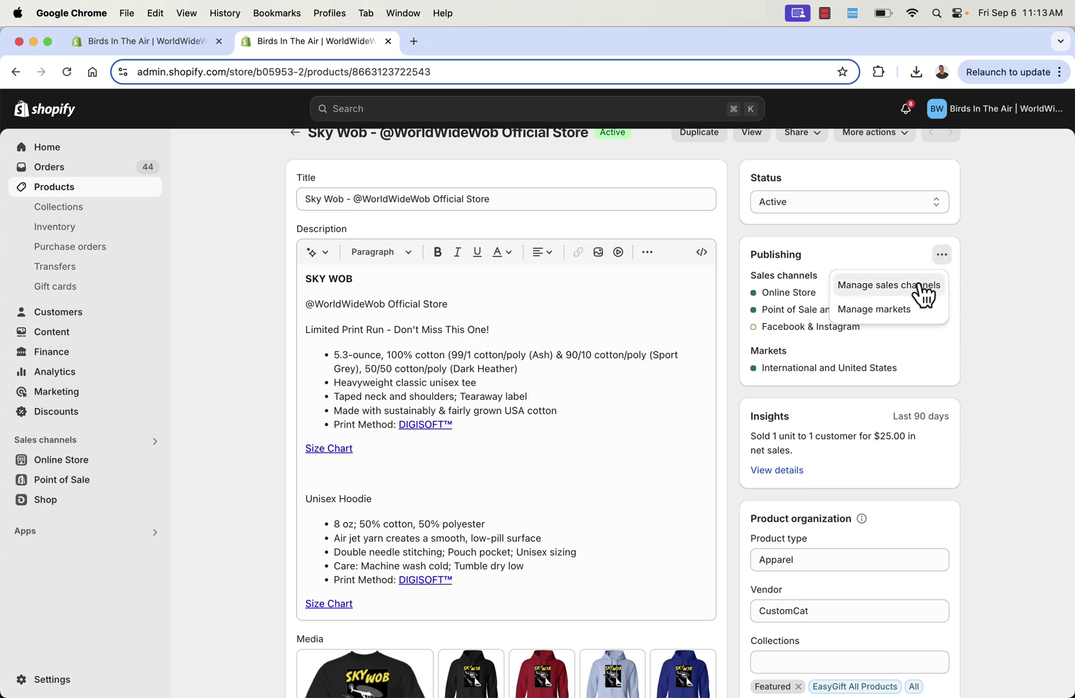
{"action": "left_click", "coordinate": [917, 285]}
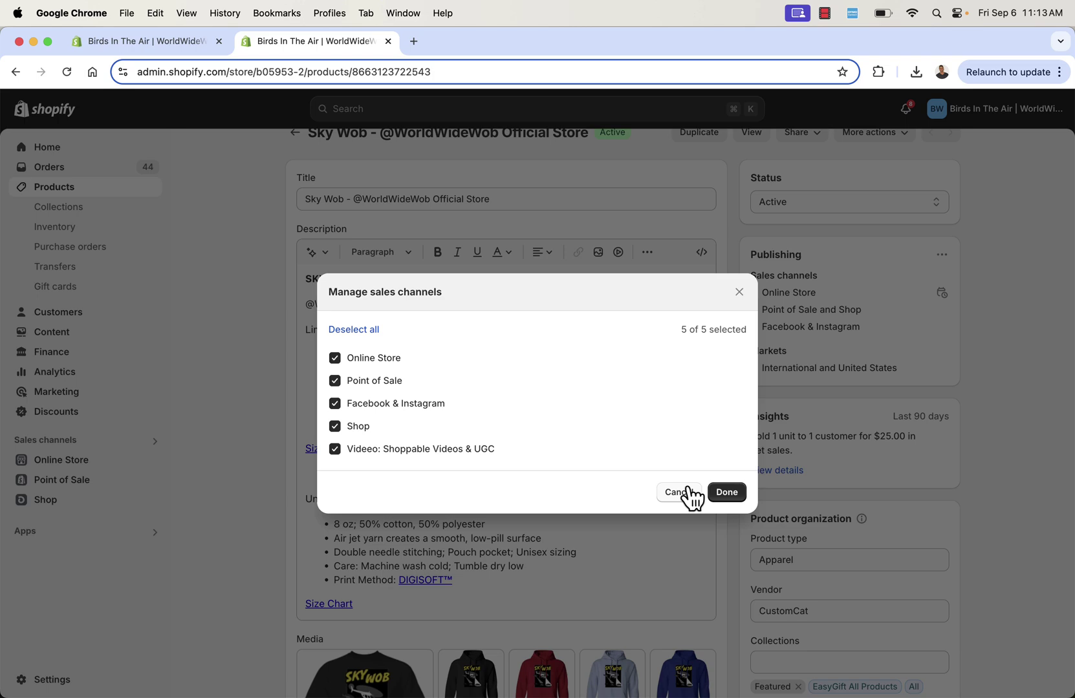
{"action": "left_click", "coordinate": [726, 495]}
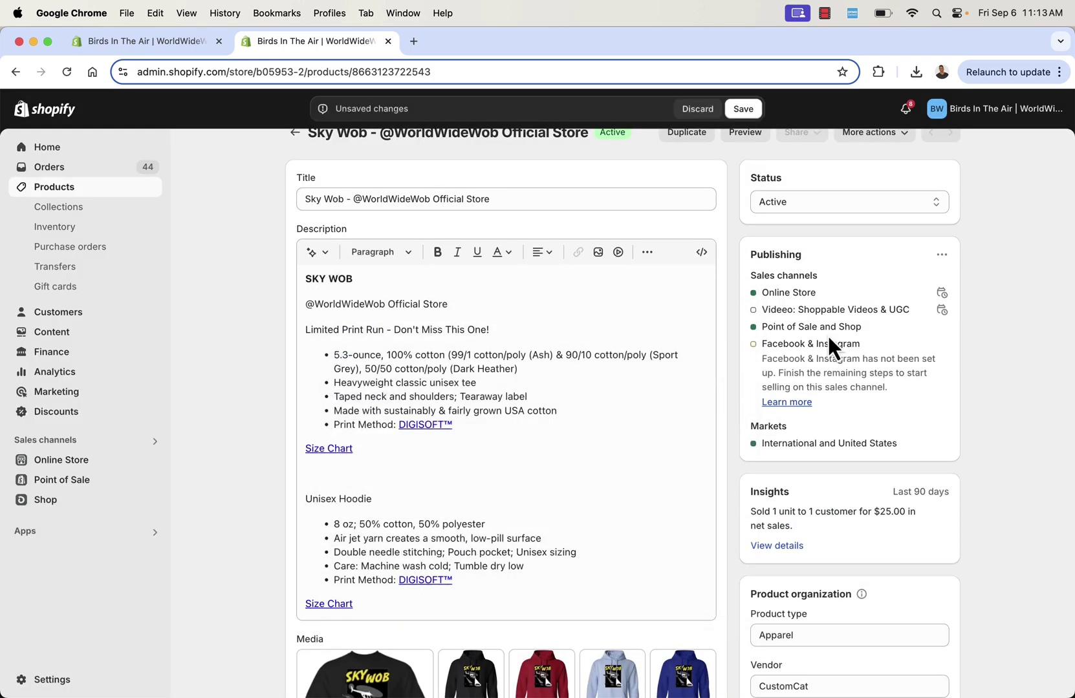
{"action": "left_click", "coordinate": [750, 110]}
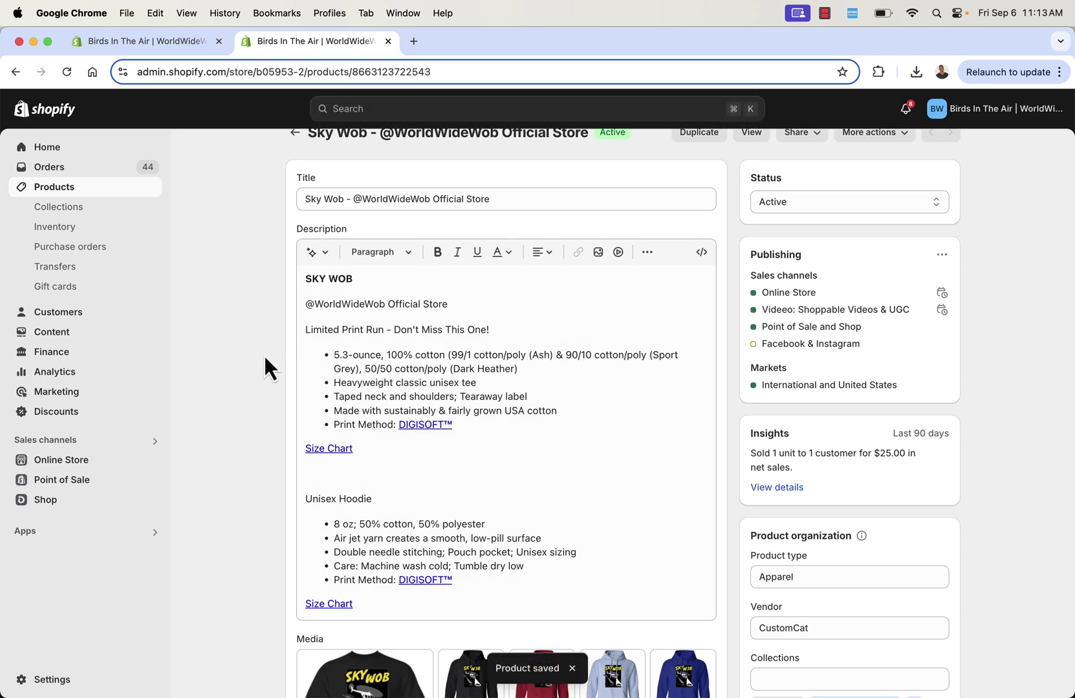
Return to the Videeo: Shoppable Videos & UGC app, check its product status and go back to the Popclips section
{"action": "left_click", "coordinate": [100, 440]}
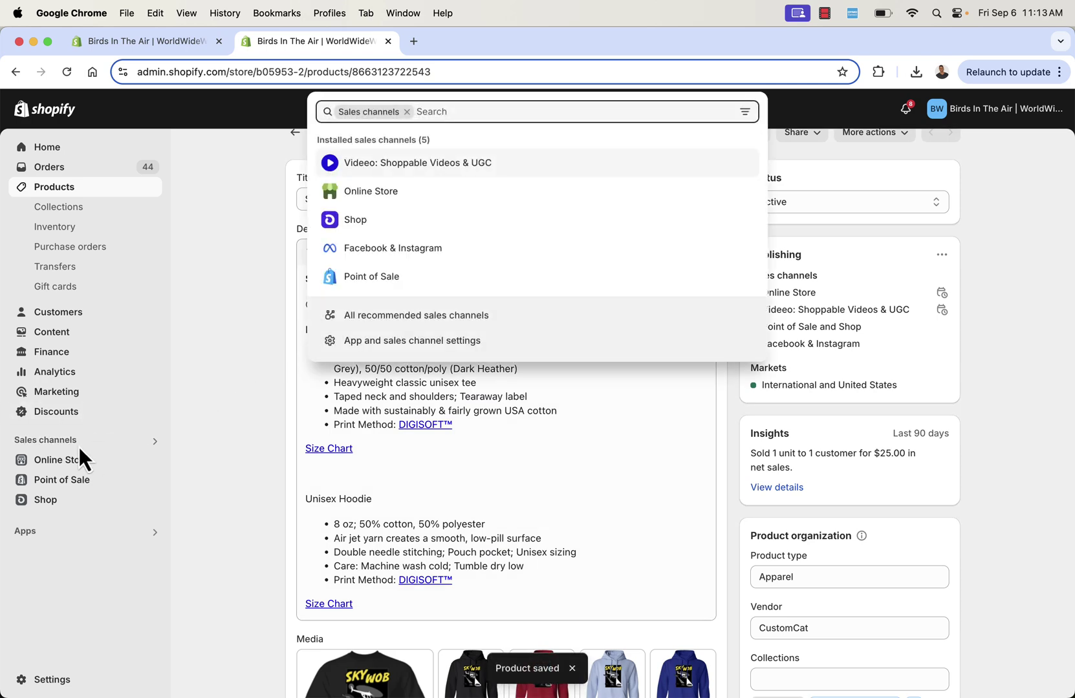
{"action": "left_click", "coordinate": [377, 172]}
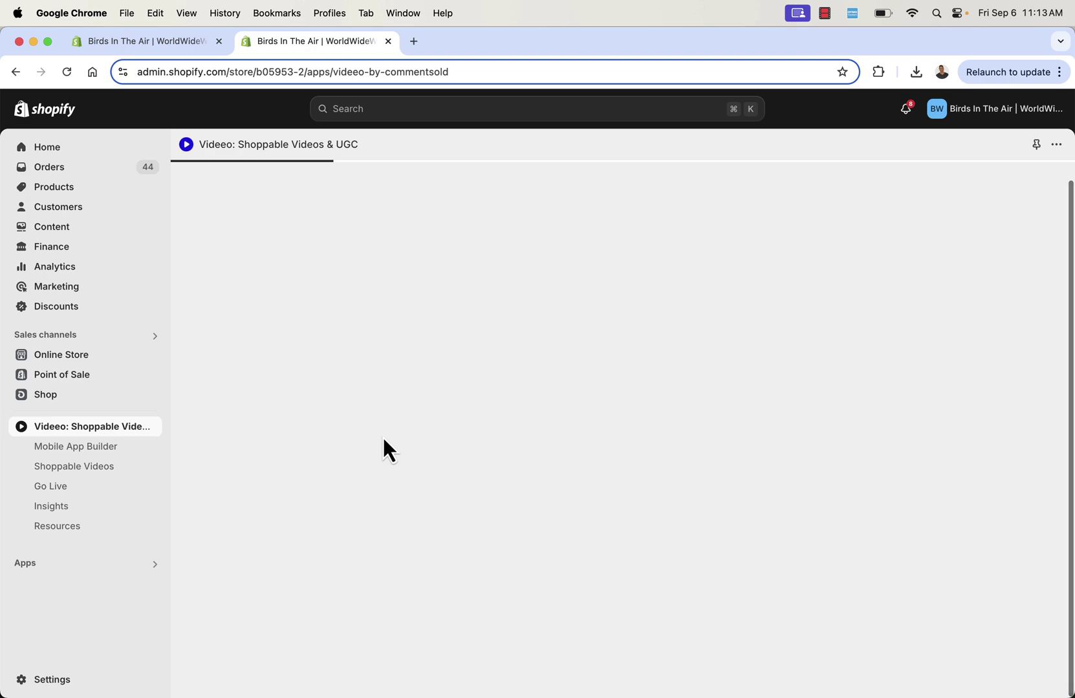
{"action": "scroll", "coordinate": [384, 440], "scroll_direction": "down", "scroll_amount": 10}
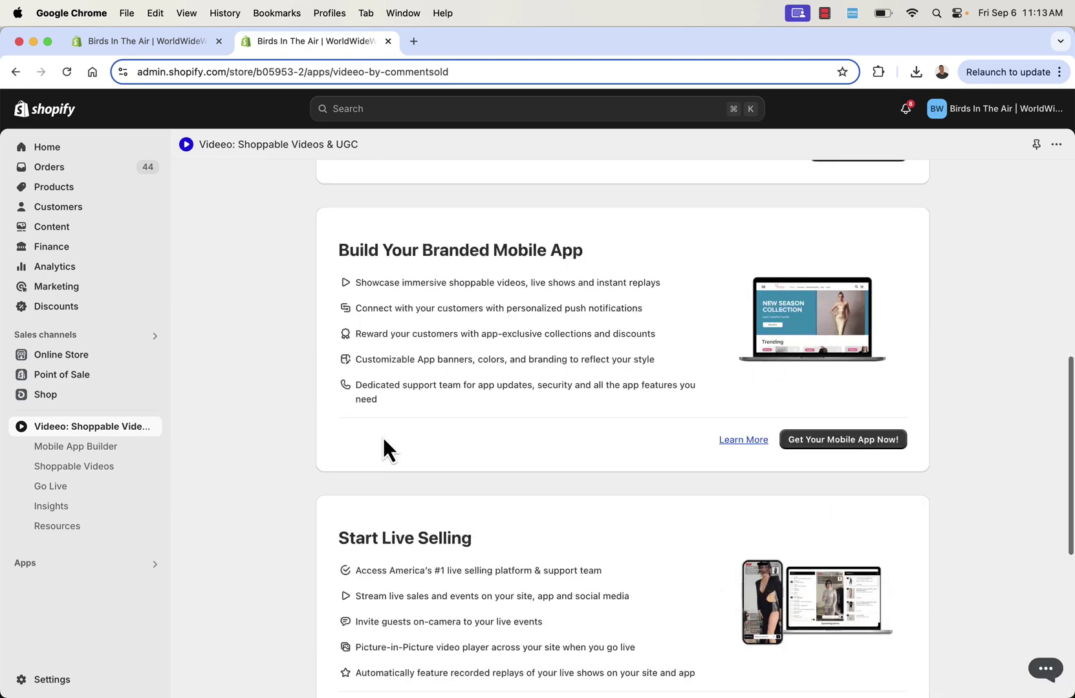
{"action": "scroll", "coordinate": [383, 447], "scroll_direction": "down", "scroll_amount": 5}
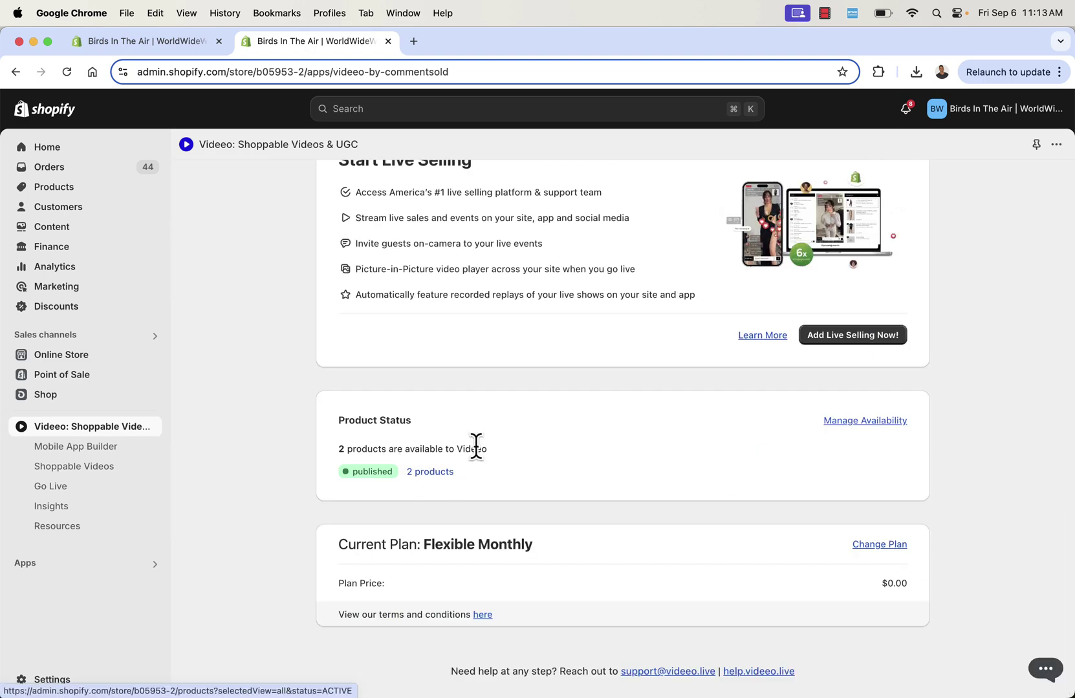
{"action": "scroll", "coordinate": [535, 420], "scroll_direction": "up", "scroll_amount": 7}
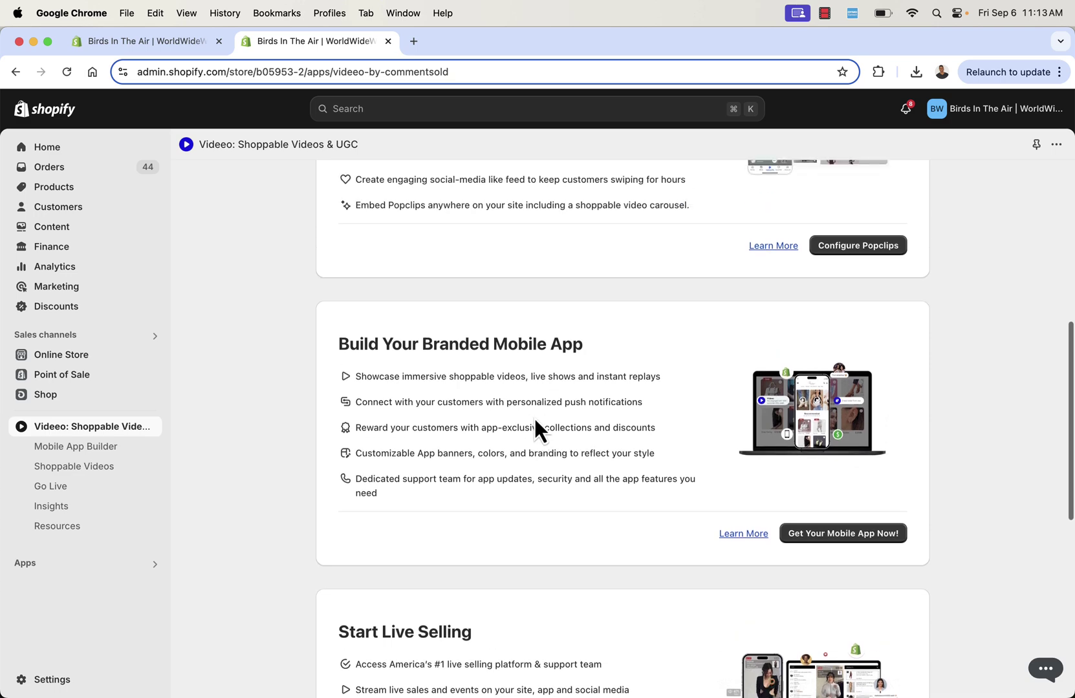
{"action": "scroll", "coordinate": [536, 429], "scroll_direction": "up", "scroll_amount": 5}
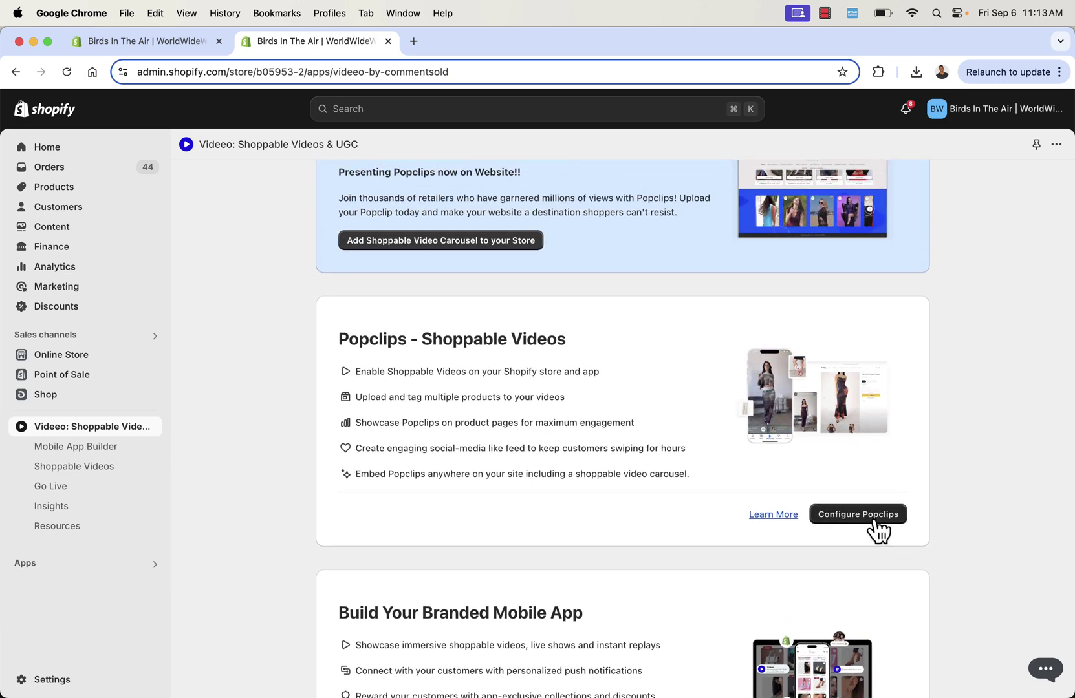
Open the Popclips configuration in the Videeo app and start creating a new shoppable video
{"action": "left_click", "coordinate": [858, 515]}
{"action": "scroll", "coordinate": [646, 453], "scroll_direction": "down", "scroll_amount": 2}
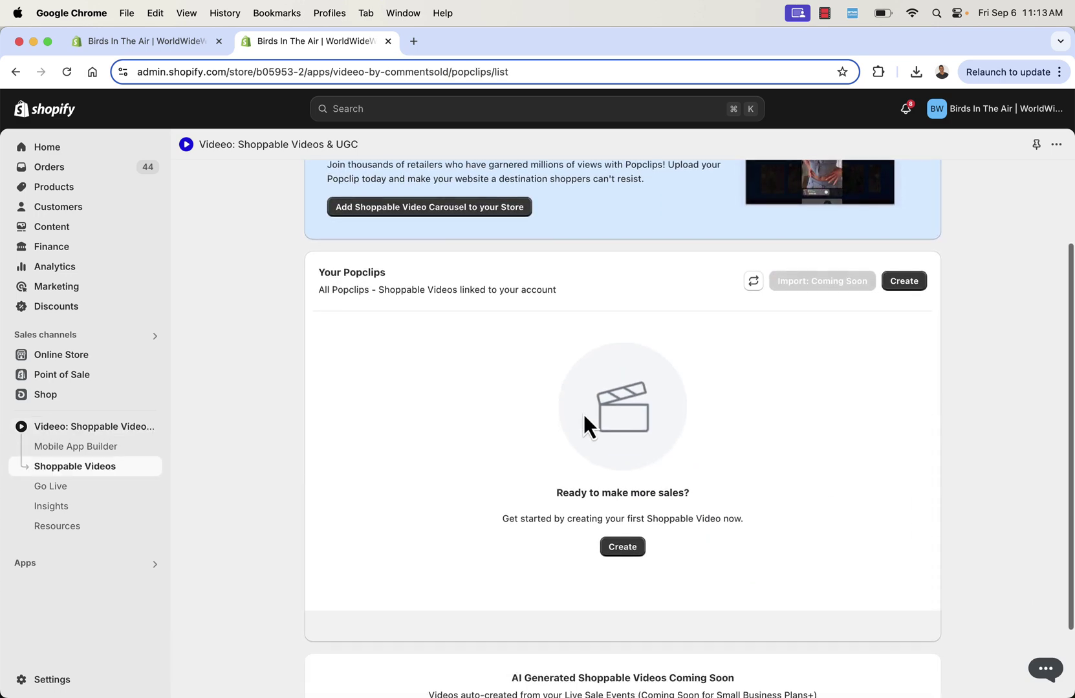
{"action": "left_click", "coordinate": [637, 547]}
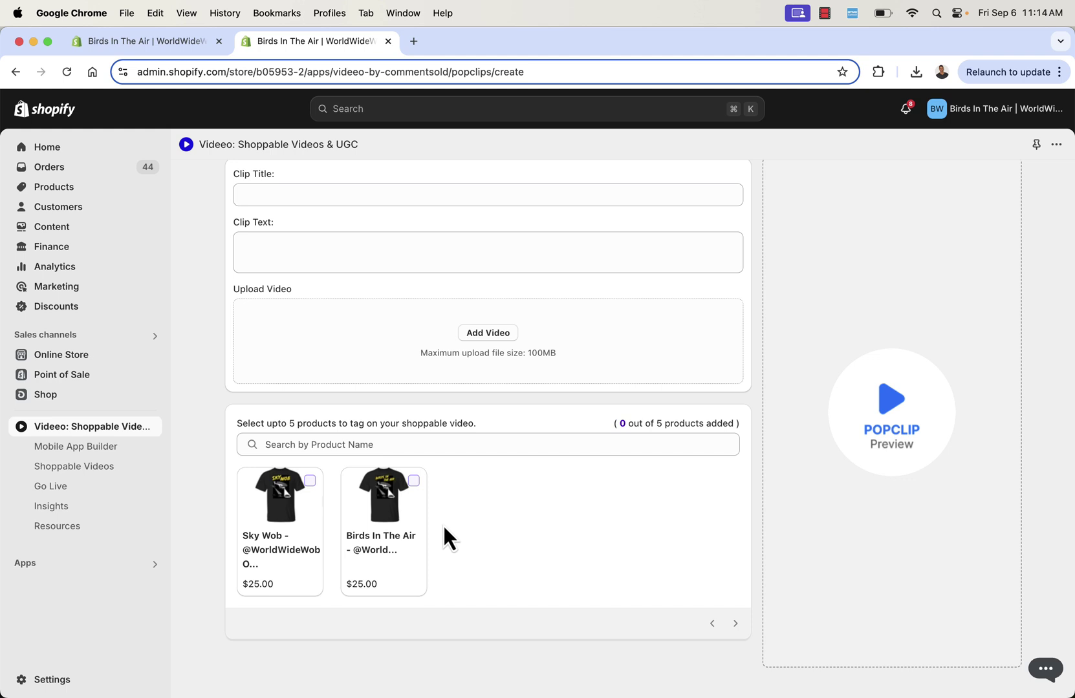
Enter "SkyWob Customer Testimonial" as both the clip title and the clip text of the new Popclip
{"action": "left_click", "coordinate": [310, 481]}
{"action": "left_click", "coordinate": [401, 193]}
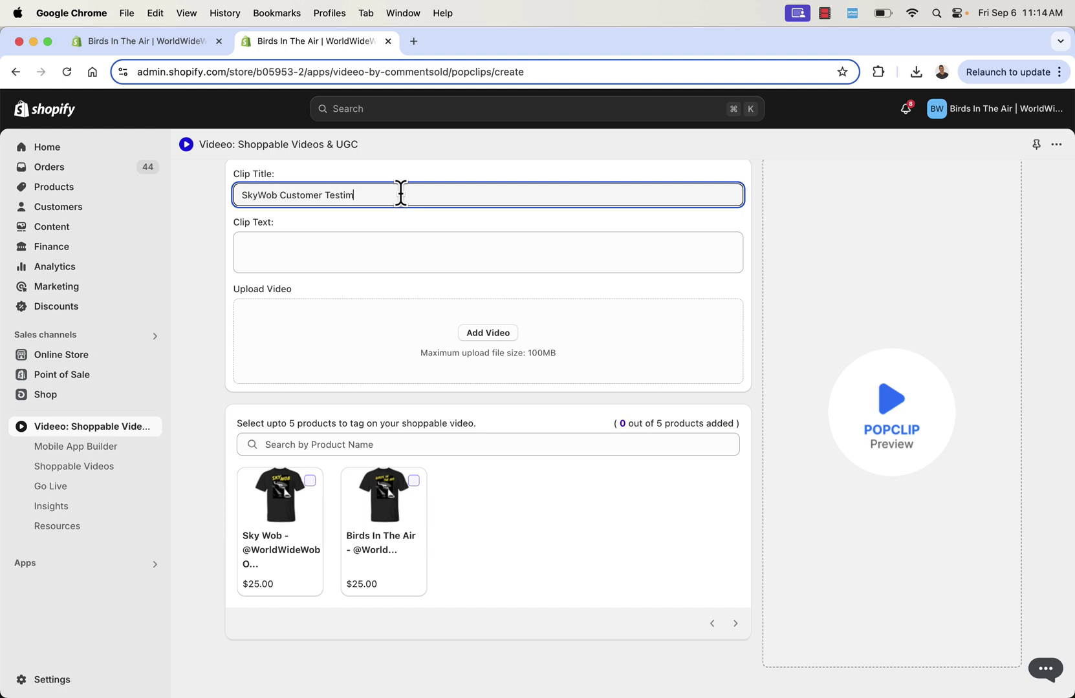
{"action": "key", "text": "super+a"}
{"action": "key", "text": "super+c"}
{"action": "left_click", "coordinate": [405, 241]}
{"action": "key", "text": "super+v"}
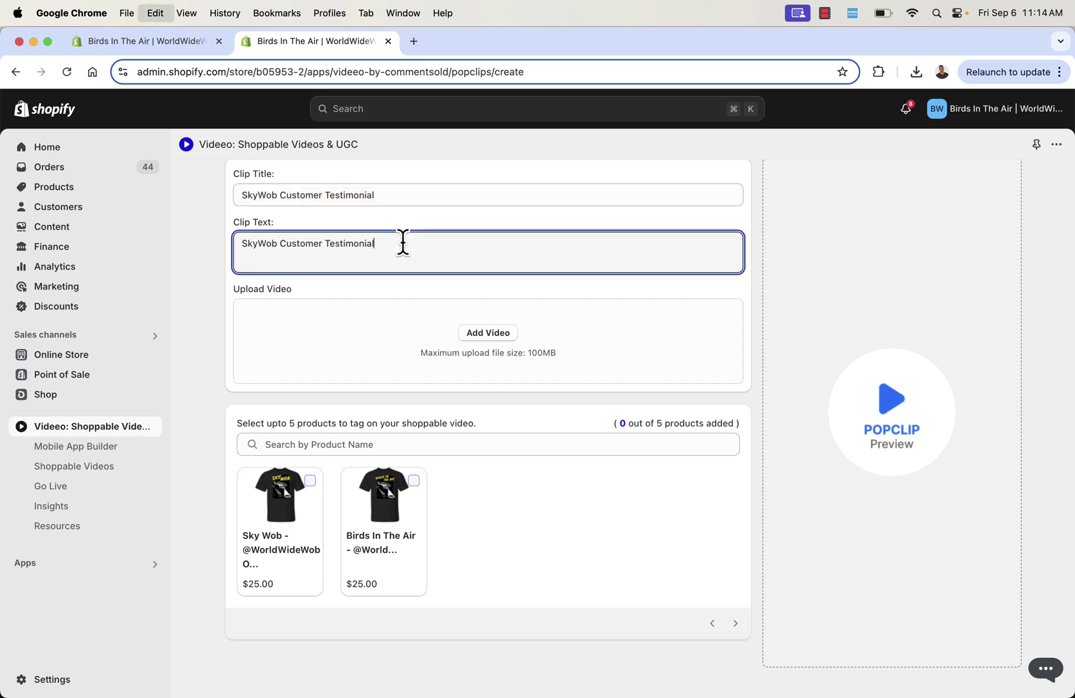
Upload t-shirt-video-of-a-young-woman-featuring-animated-doodles-3296v.mp4 from Downloads as the clip's video and pause its preview
{"action": "left_click", "coordinate": [498, 336]}
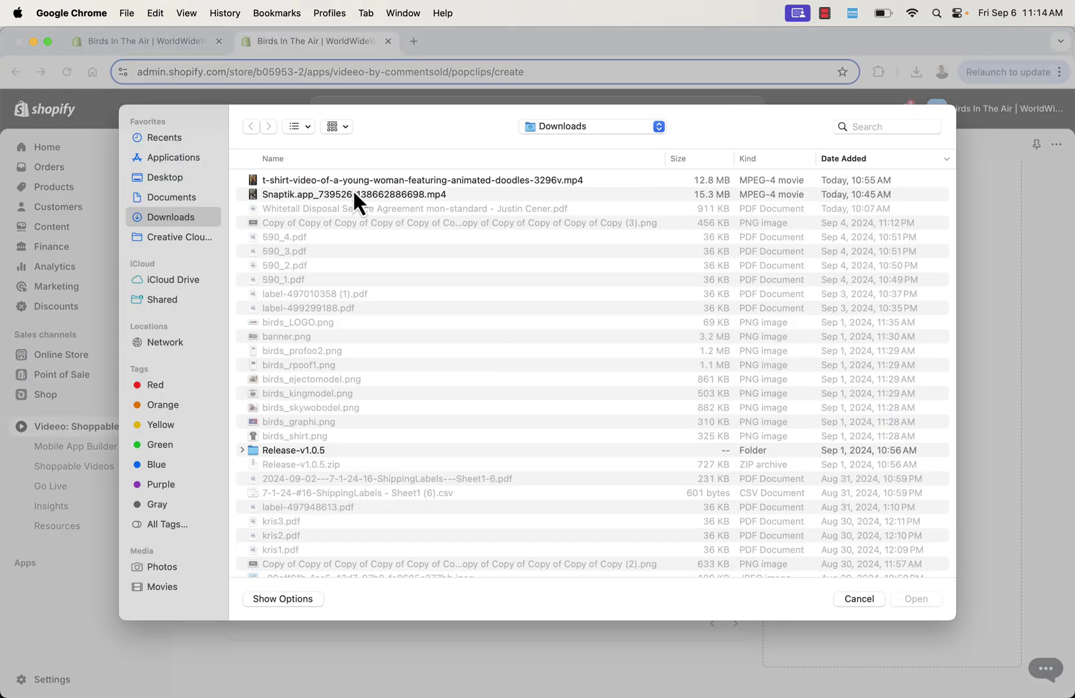
{"action": "double_click", "coordinate": [350, 183]}
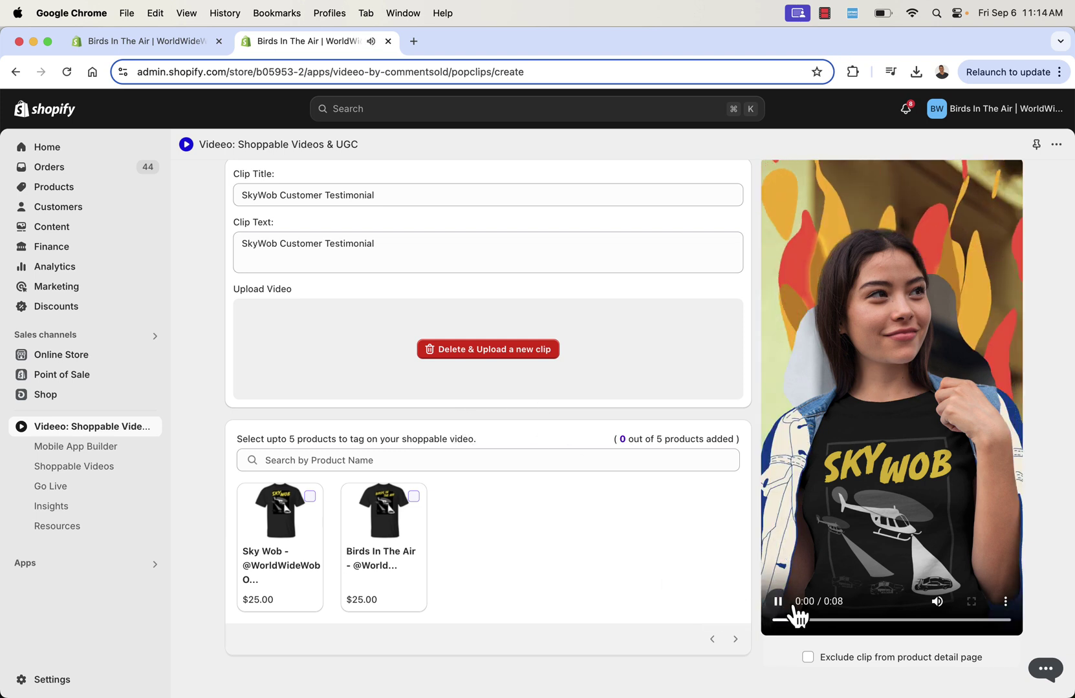
{"action": "left_click", "coordinate": [778, 603]}
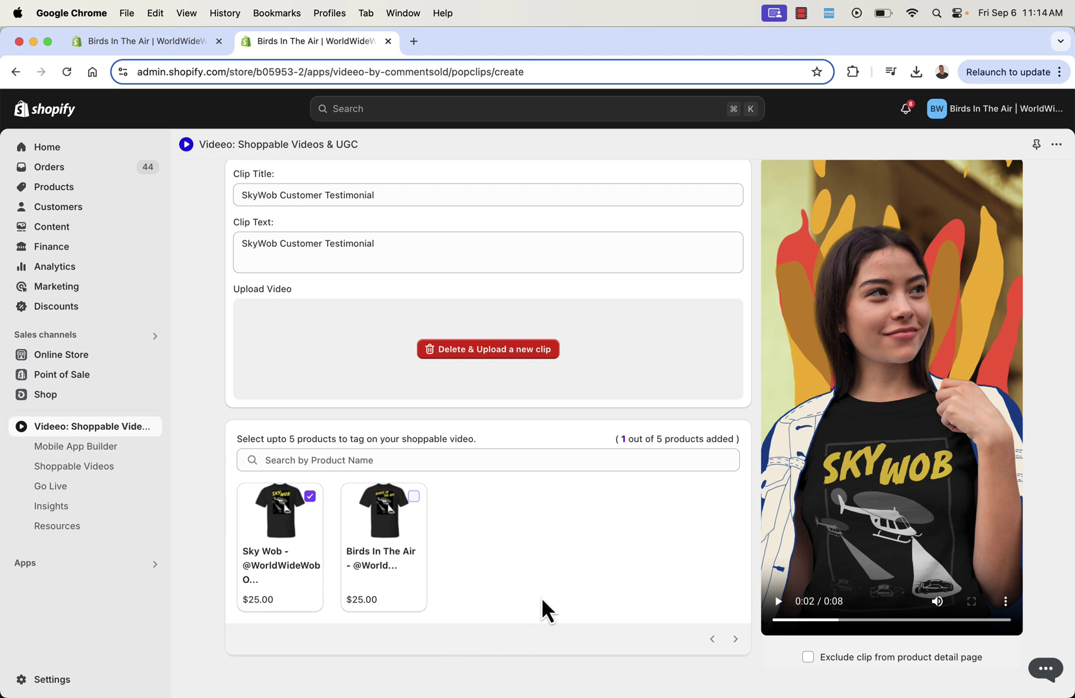
Tag the Sky Wob product on the shoppable video and save the Popclip
{"action": "scroll", "coordinate": [549, 562], "scroll_direction": "down", "scroll_amount": 2}
{"action": "scroll", "coordinate": [561, 515], "scroll_direction": "up", "scroll_amount": 3}
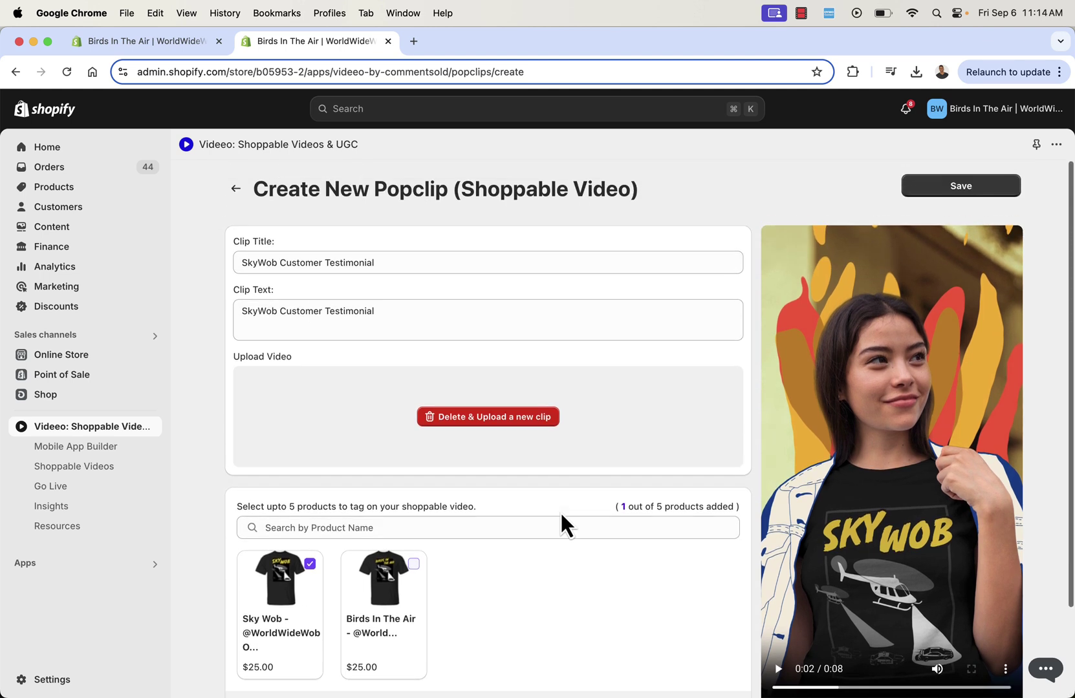
{"action": "left_click", "coordinate": [946, 192]}
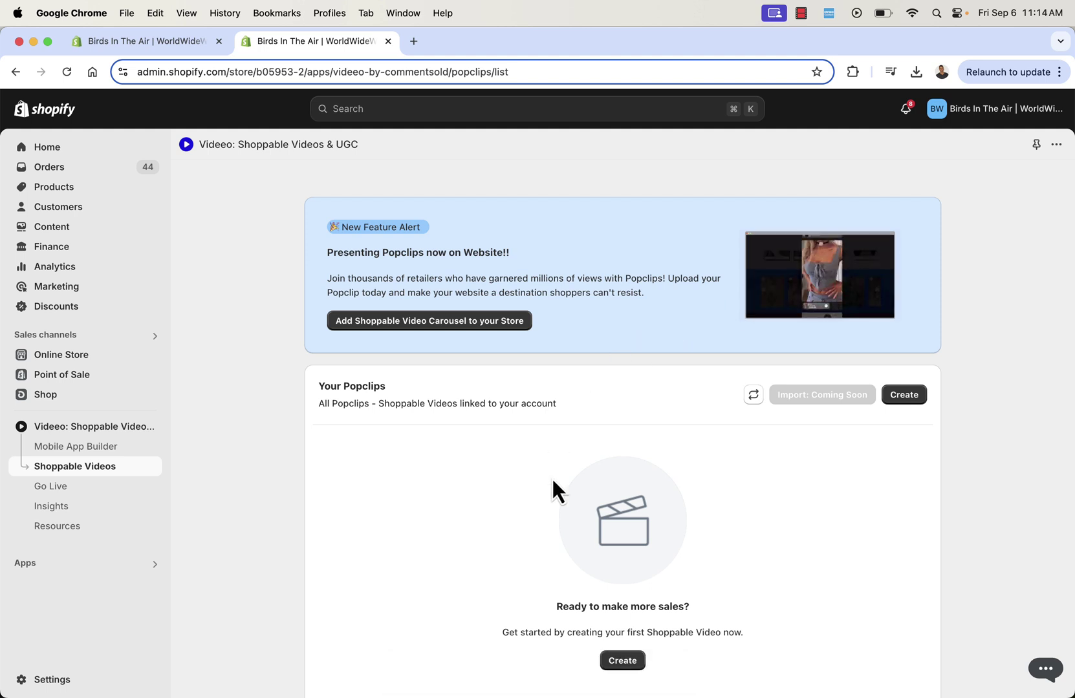
Check the Your Popclips list for the new SkyWob clip and look at the options available for it
{"action": "scroll", "coordinate": [556, 491], "scroll_direction": "down", "scroll_amount": 5}
{"action": "scroll", "coordinate": [553, 479], "scroll_direction": "up", "scroll_amount": 5}
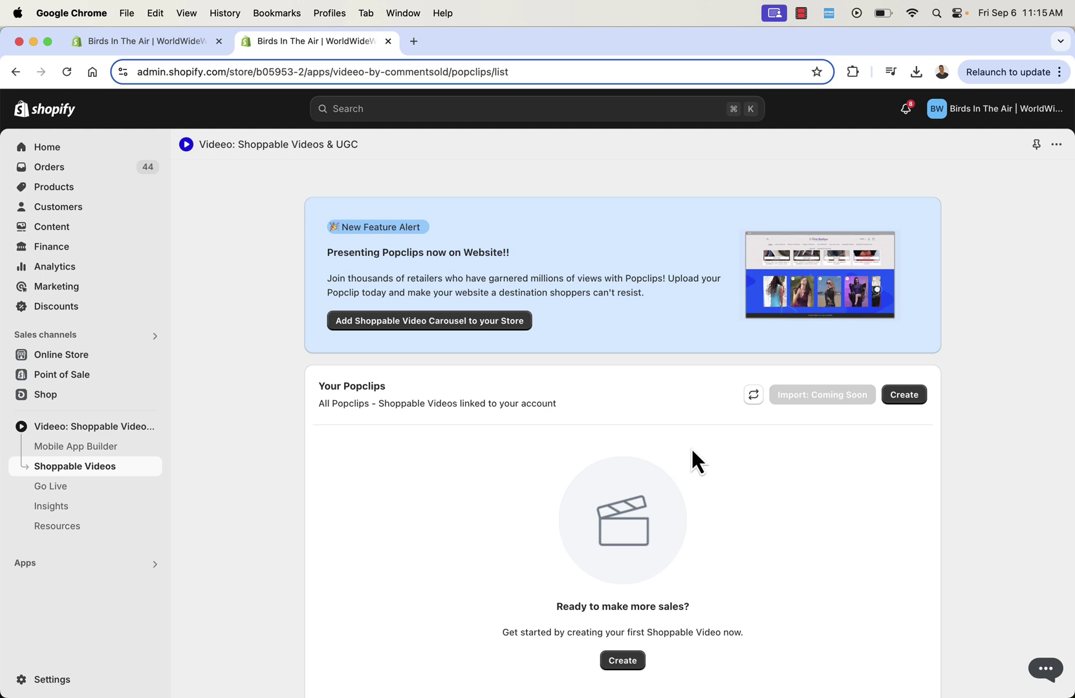
{"action": "scroll", "coordinate": [1003, 313], "scroll_direction": "down", "scroll_amount": 2}
{"action": "scroll", "coordinate": [1004, 313], "scroll_direction": "up", "scroll_amount": 2}
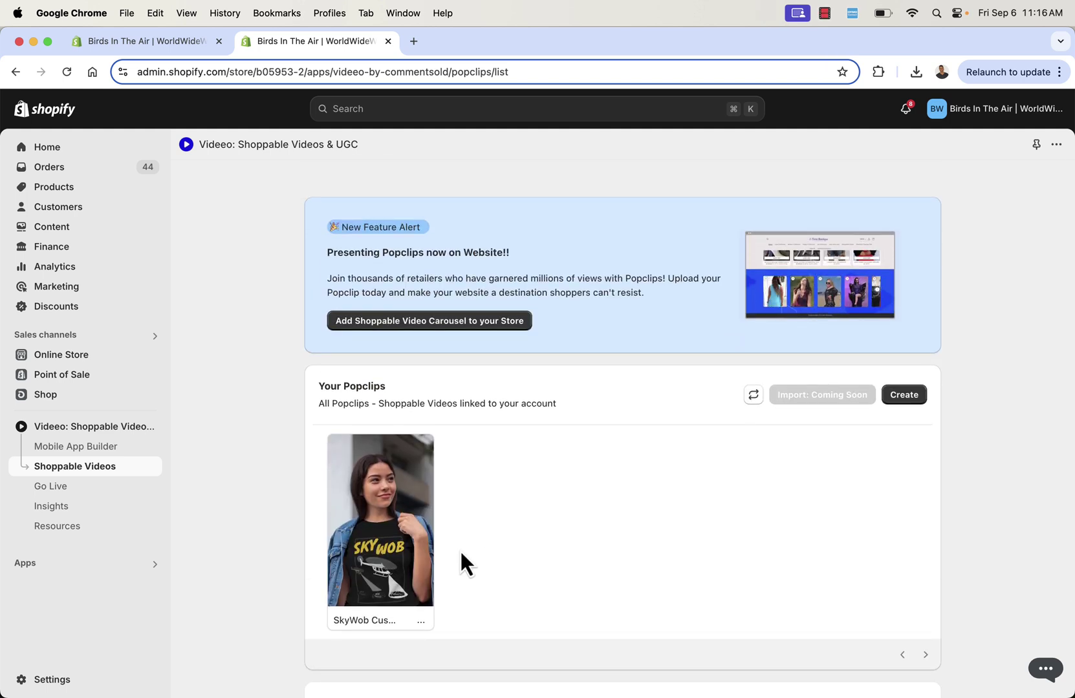
{"action": "left_click", "coordinate": [421, 621]}
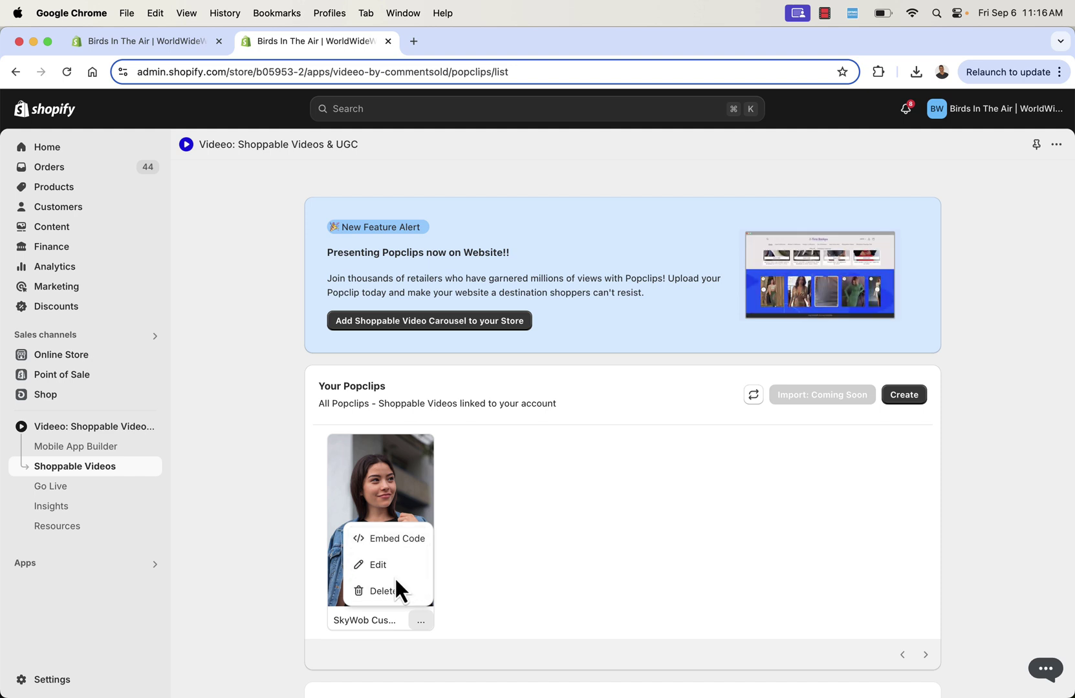
{"action": "left_click", "coordinate": [504, 549]}
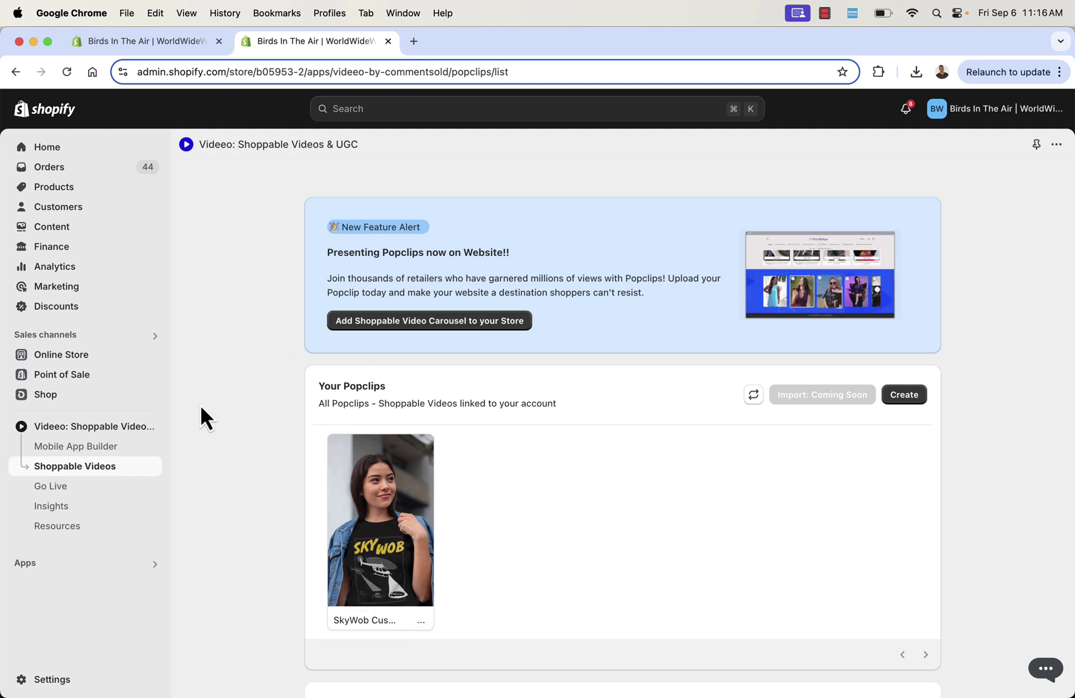
View the Sky Wob product page on the online store with its floating shoppable video and return to the Shopify admin
{"action": "left_click", "coordinate": [150, 356]}
{"action": "scroll", "coordinate": [468, 401], "scroll_direction": "down", "scroll_amount": 15}
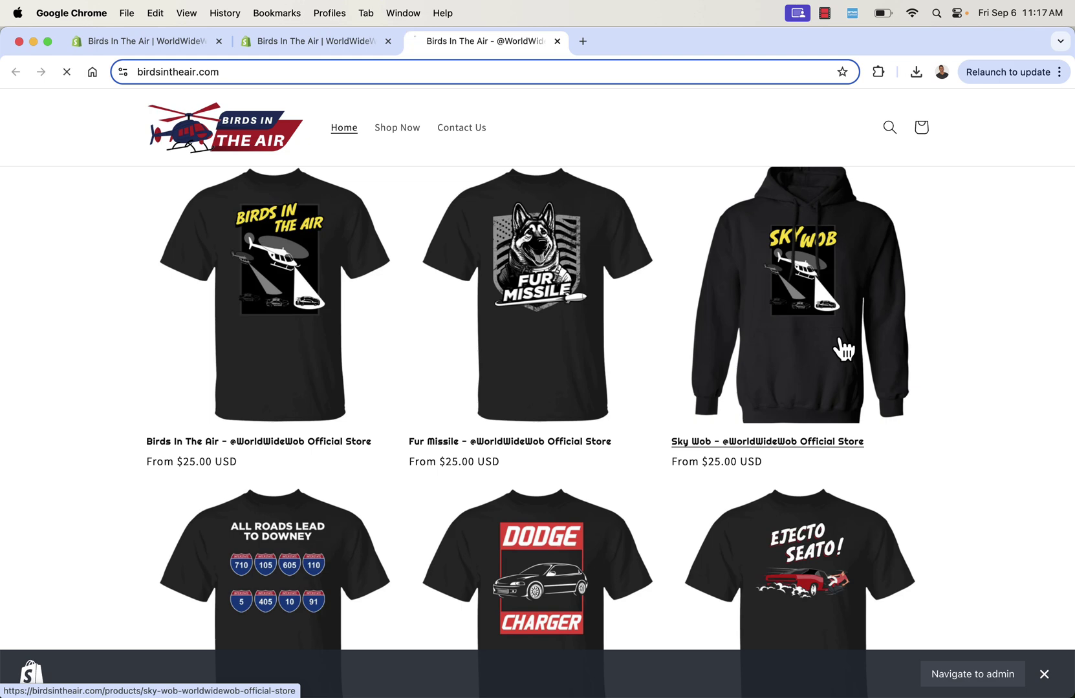
{"action": "scroll", "coordinate": [552, 328], "scroll_direction": "down", "scroll_amount": 2}
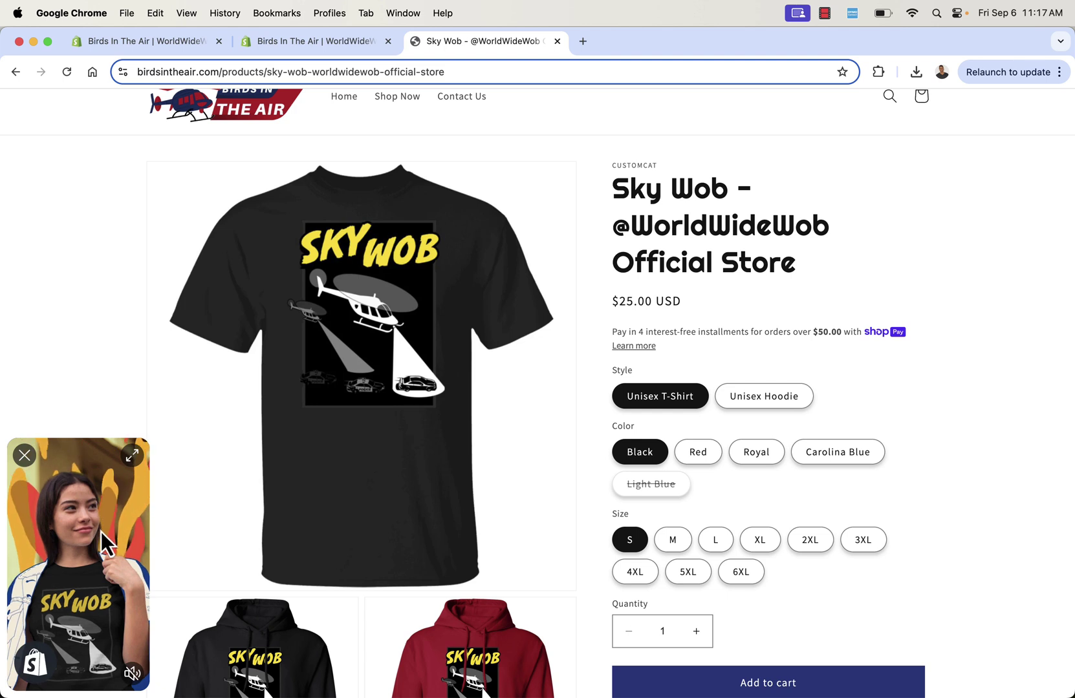
{"action": "double_click", "coordinate": [666, 330]}
{"action": "left_click", "coordinate": [667, 331]}
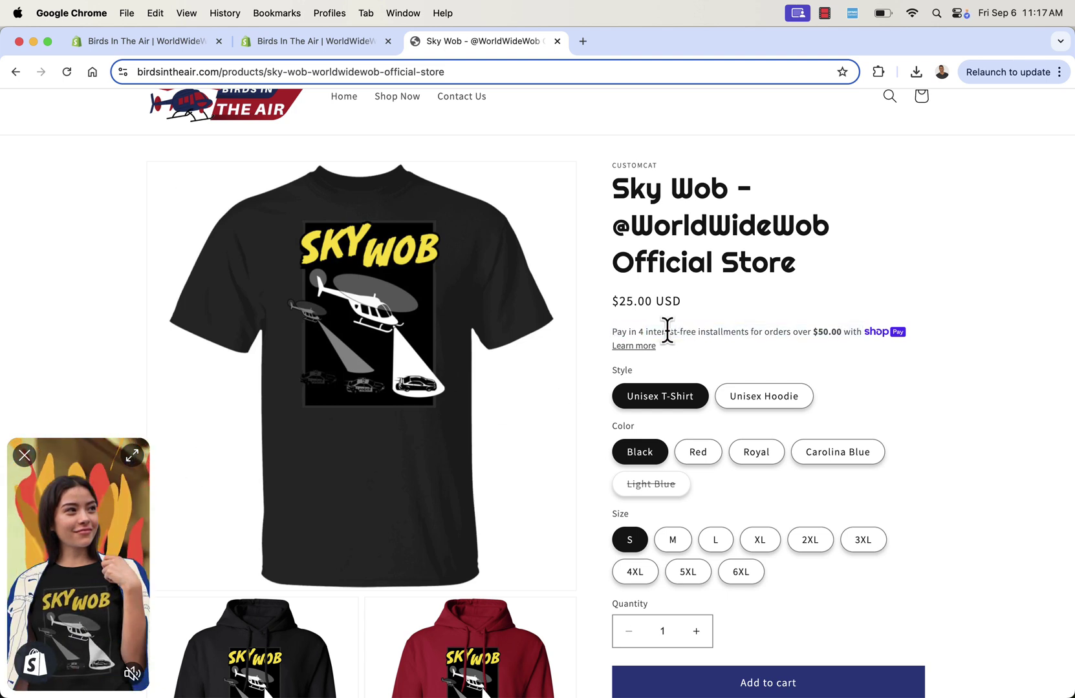
{"action": "scroll", "coordinate": [667, 330], "scroll_direction": "up", "scroll_amount": 2}
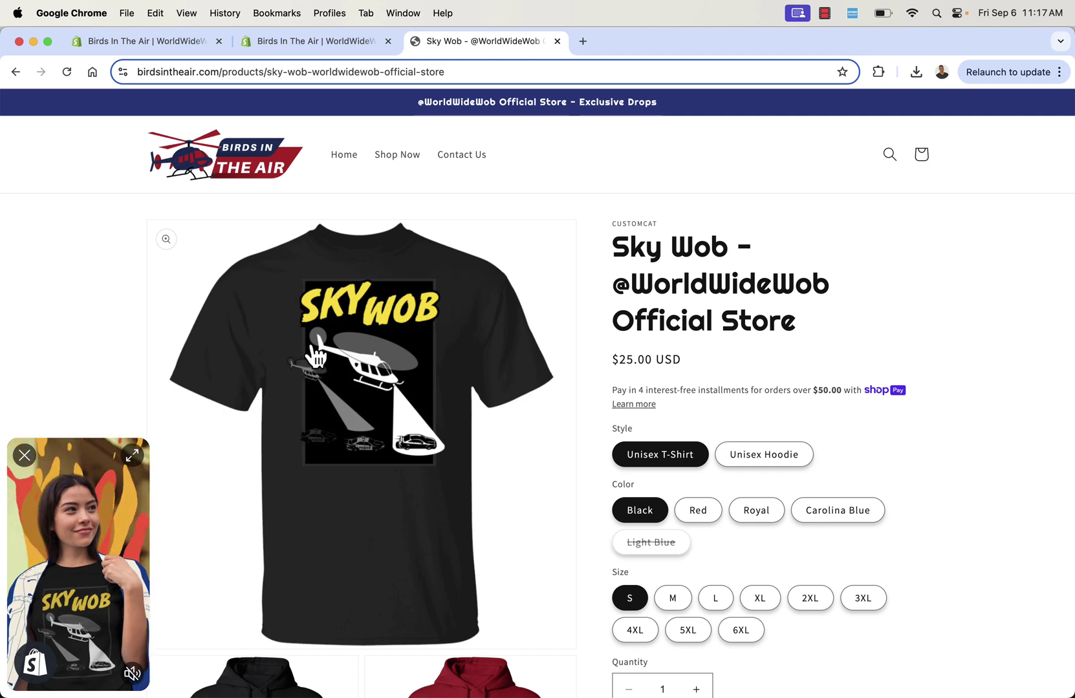
{"action": "left_click", "coordinate": [308, 42]}
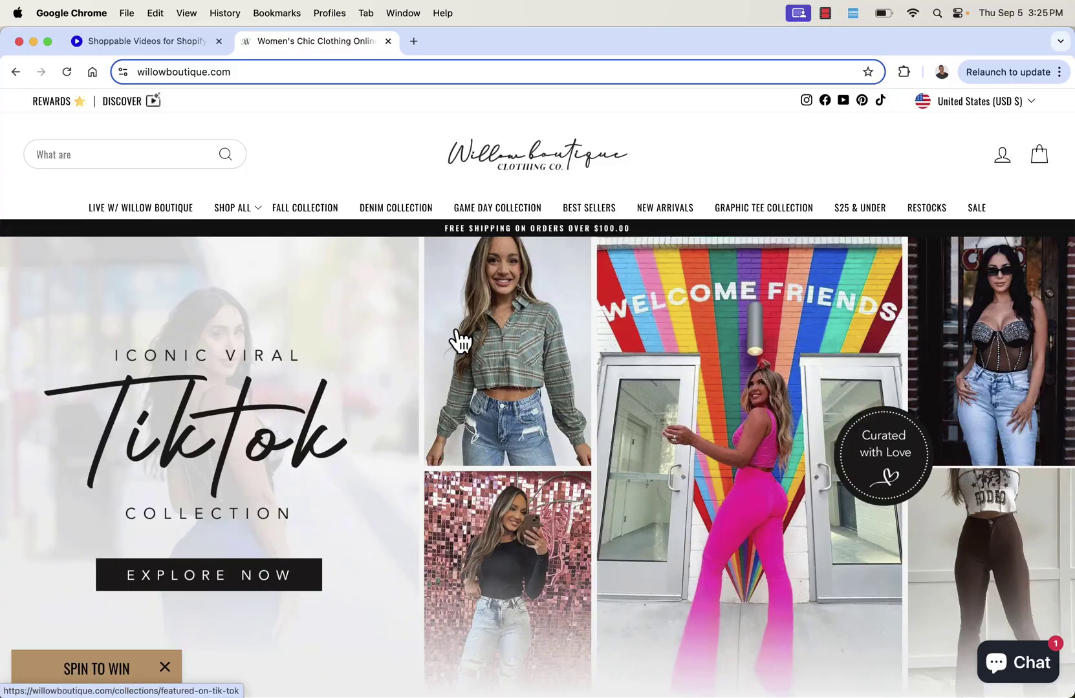
Find the shoppable video carousel near the end of the Willow Boutique home page
{"action": "scroll", "coordinate": [457, 341], "scroll_direction": "down", "scroll_amount": 7}
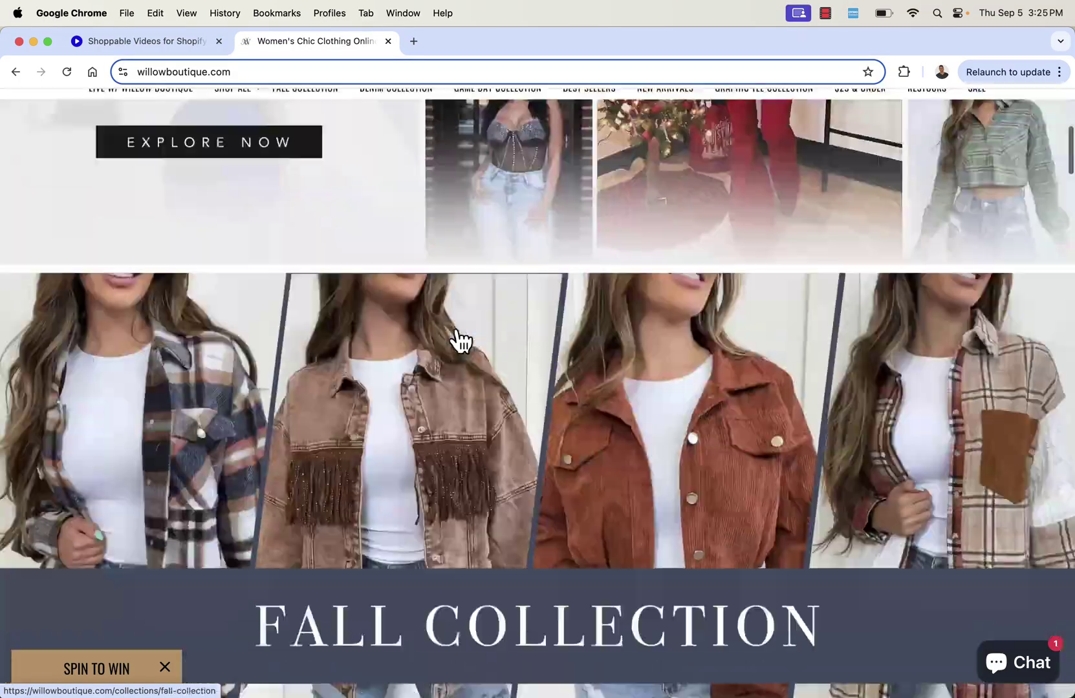
{"action": "scroll", "coordinate": [459, 340], "scroll_direction": "down", "scroll_amount": 15}
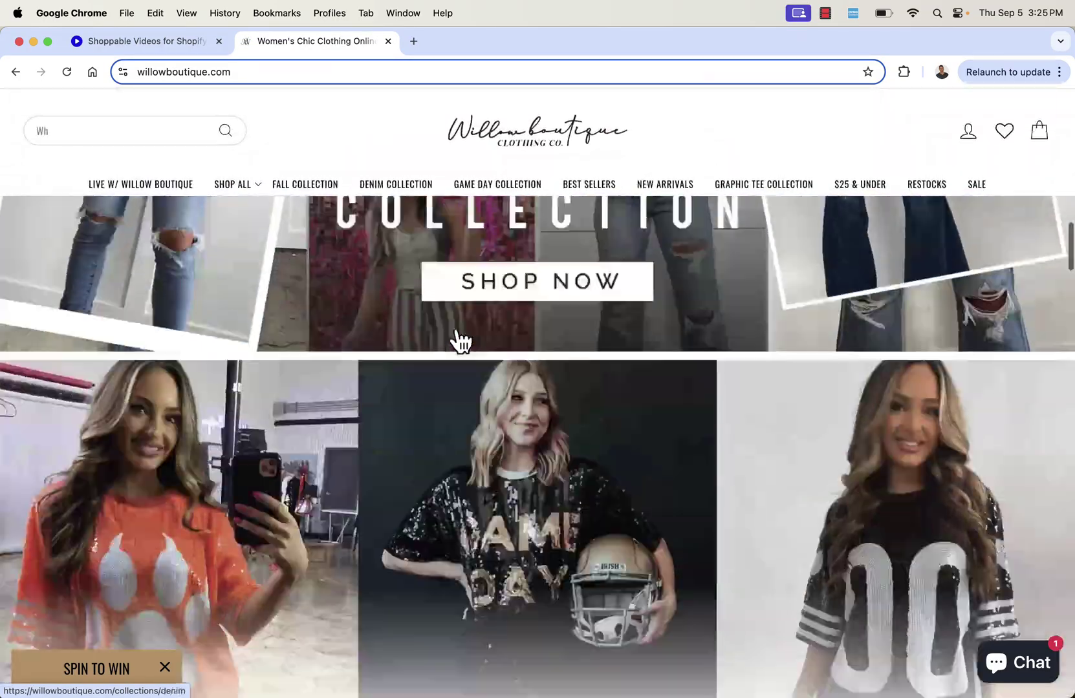
{"action": "scroll", "coordinate": [458, 343], "scroll_direction": "down", "scroll_amount": 15}
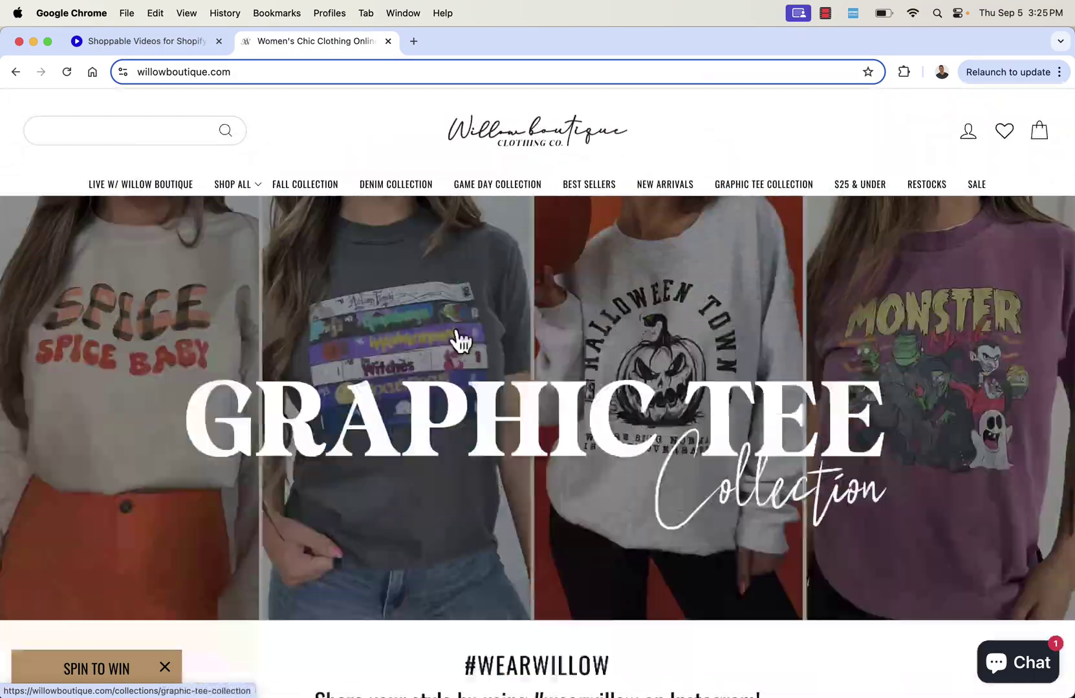
{"action": "scroll", "coordinate": [455, 341], "scroll_direction": "down", "scroll_amount": 12}
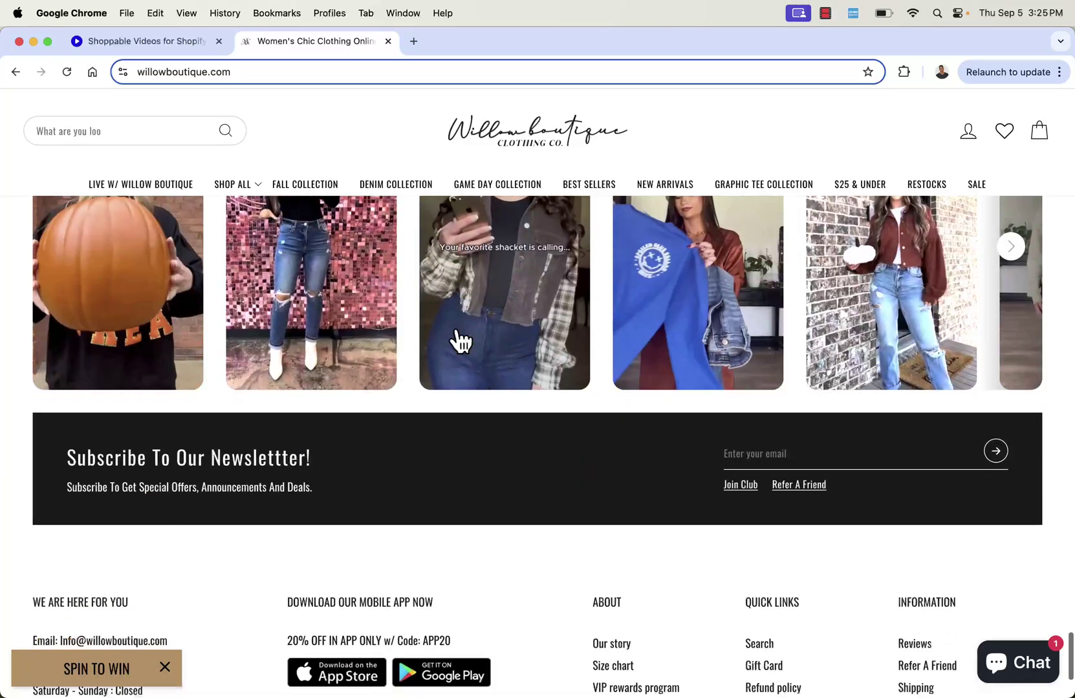
{"action": "scroll", "coordinate": [456, 339], "scroll_direction": "up", "scroll_amount": 2}
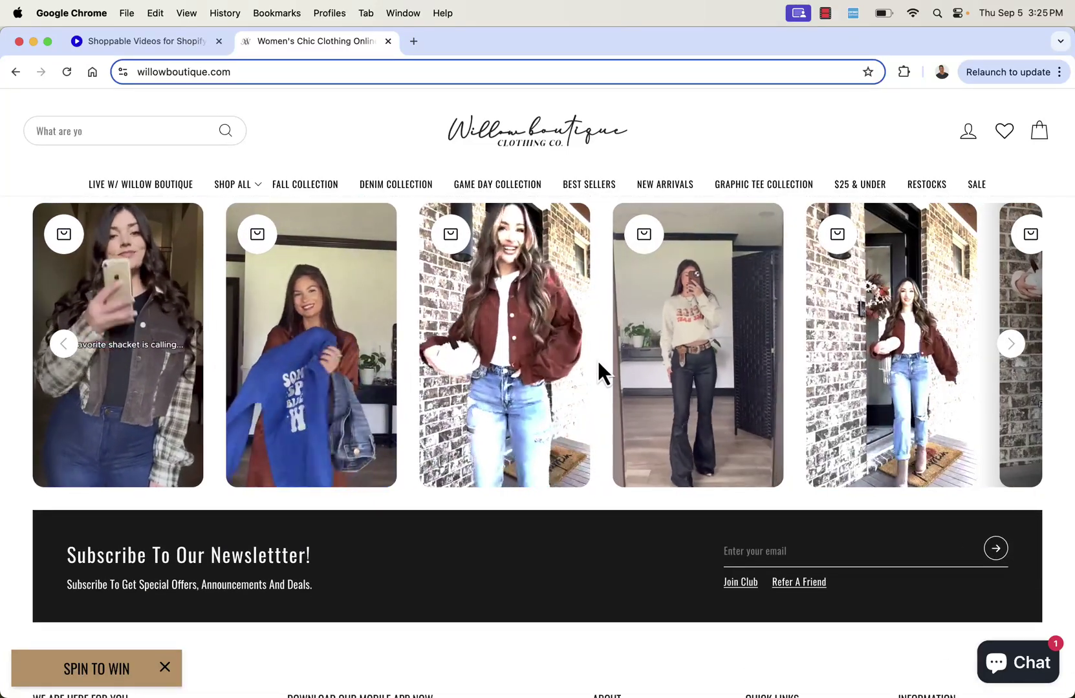
Play the red jacket clip from the carousel and browse the shoppable video feed with its tagged products
{"action": "left_click", "coordinate": [538, 372]}
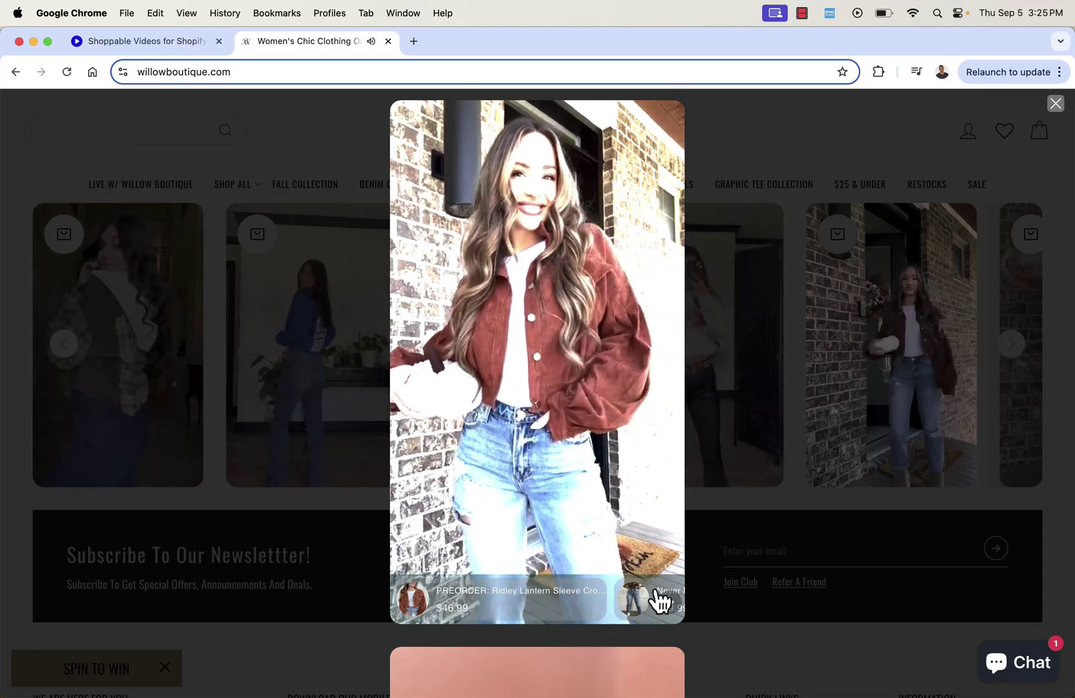
{"action": "scroll", "coordinate": [537, 595], "scroll_direction": "down", "scroll_amount": 3}
{"action": "scroll", "coordinate": [511, 571], "scroll_direction": "down", "scroll_amount": 5}
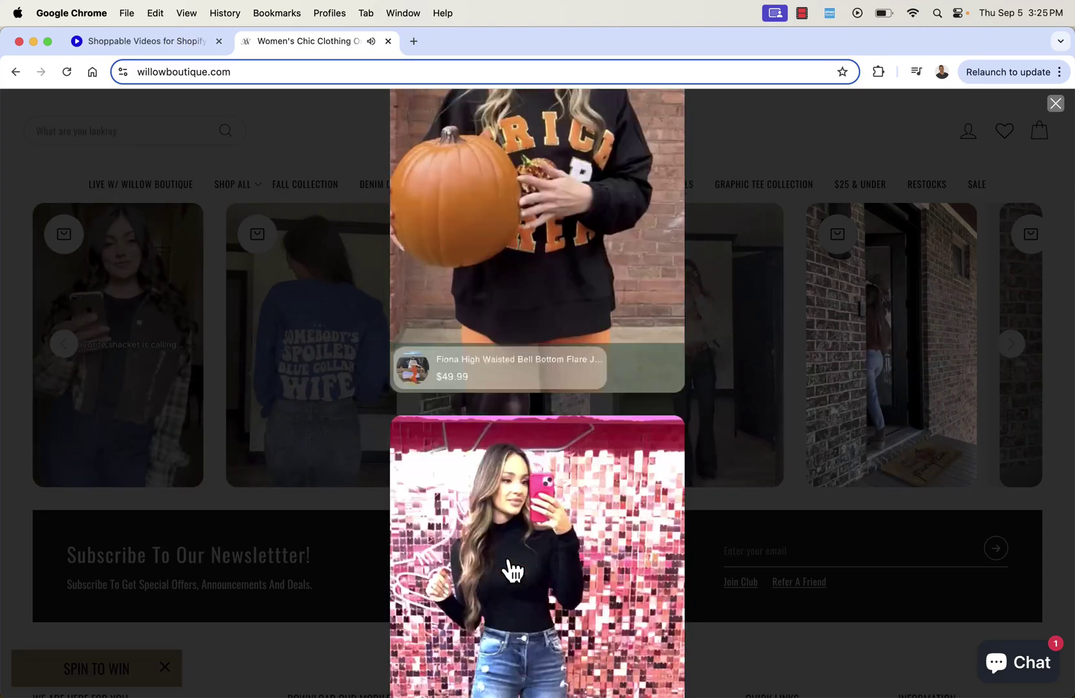
{"action": "scroll", "coordinate": [511, 570], "scroll_direction": "down", "scroll_amount": 8}
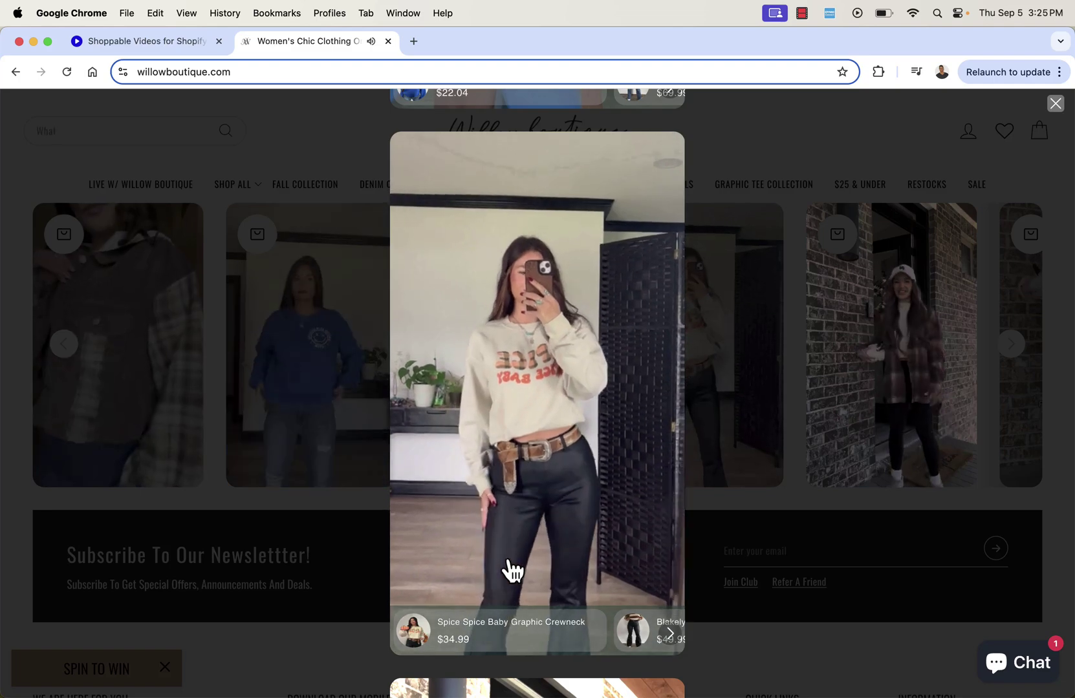
{"action": "scroll", "coordinate": [510, 570], "scroll_direction": "down", "scroll_amount": 3}
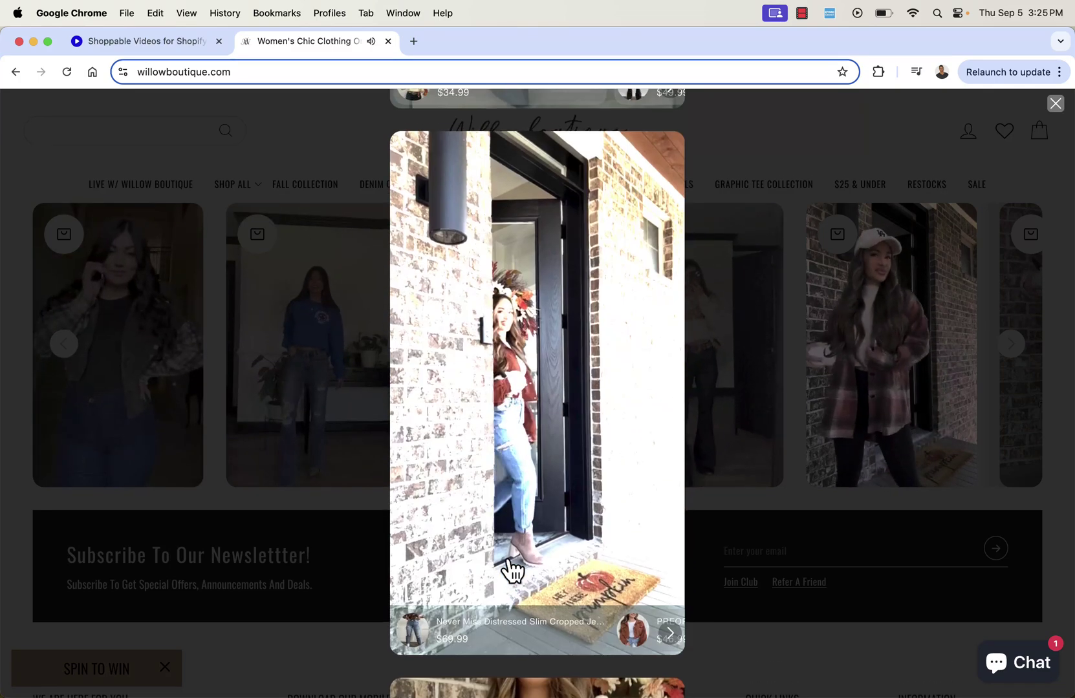
Open the tagged Never Miss Distressed Slim Cropped Jeans from the video feed and examine the product page with its floating video
{"action": "left_click", "coordinate": [454, 641]}
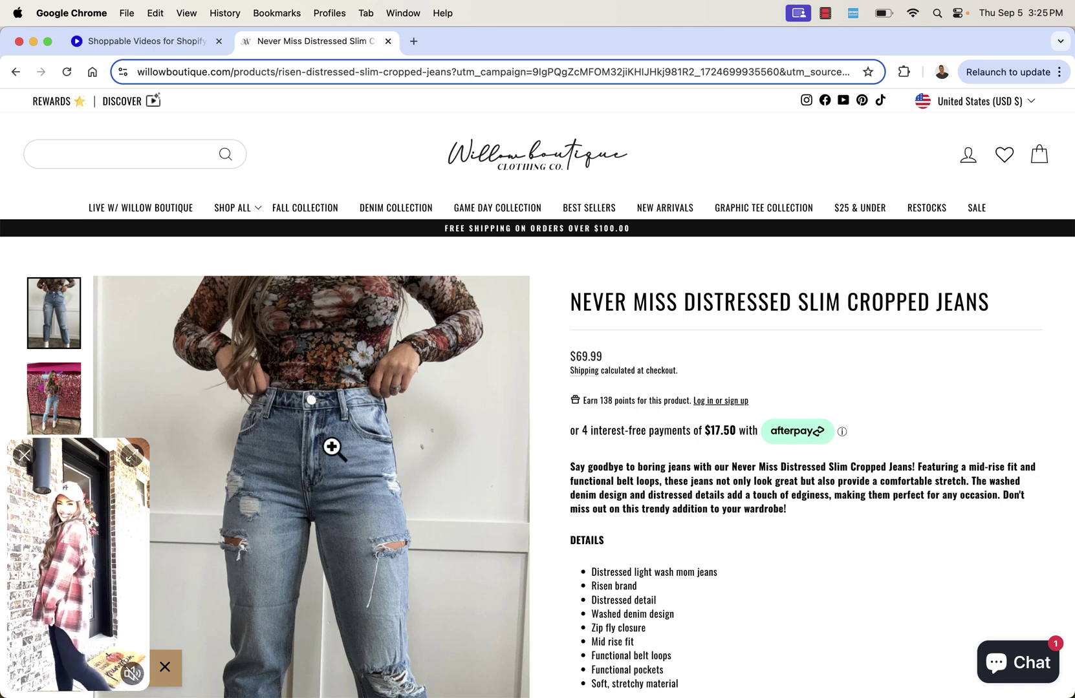
{"action": "scroll", "coordinate": [343, 415], "scroll_direction": "down", "scroll_amount": 2}
{"action": "scroll", "coordinate": [343, 416], "scroll_direction": "down", "scroll_amount": 1}
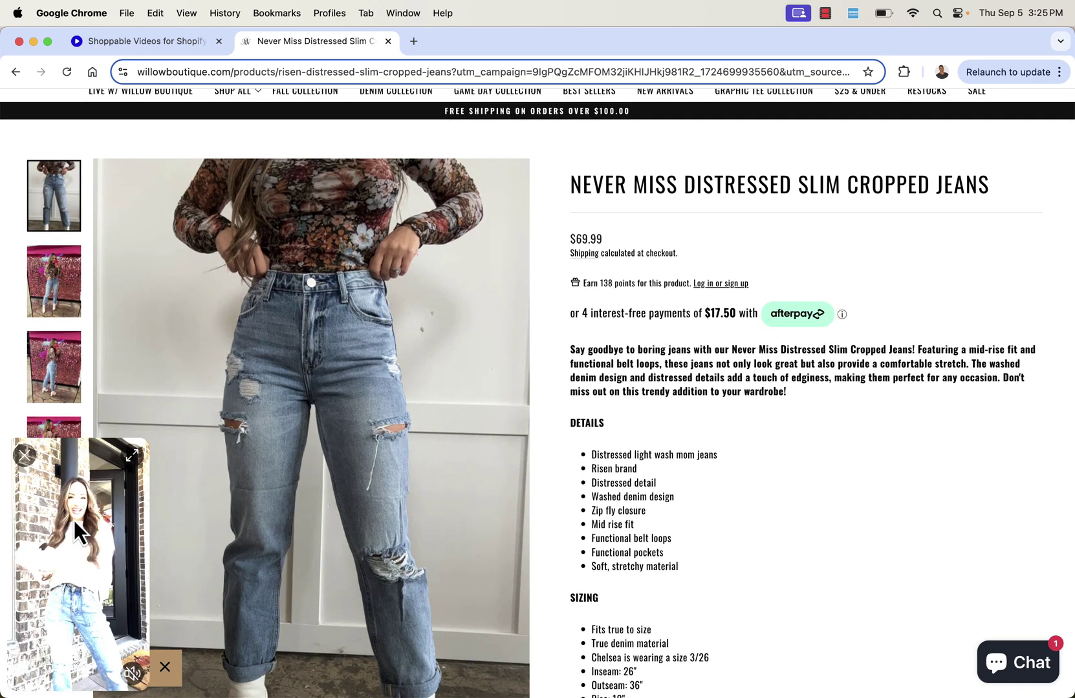
{"action": "left_click", "coordinate": [170, 40]}
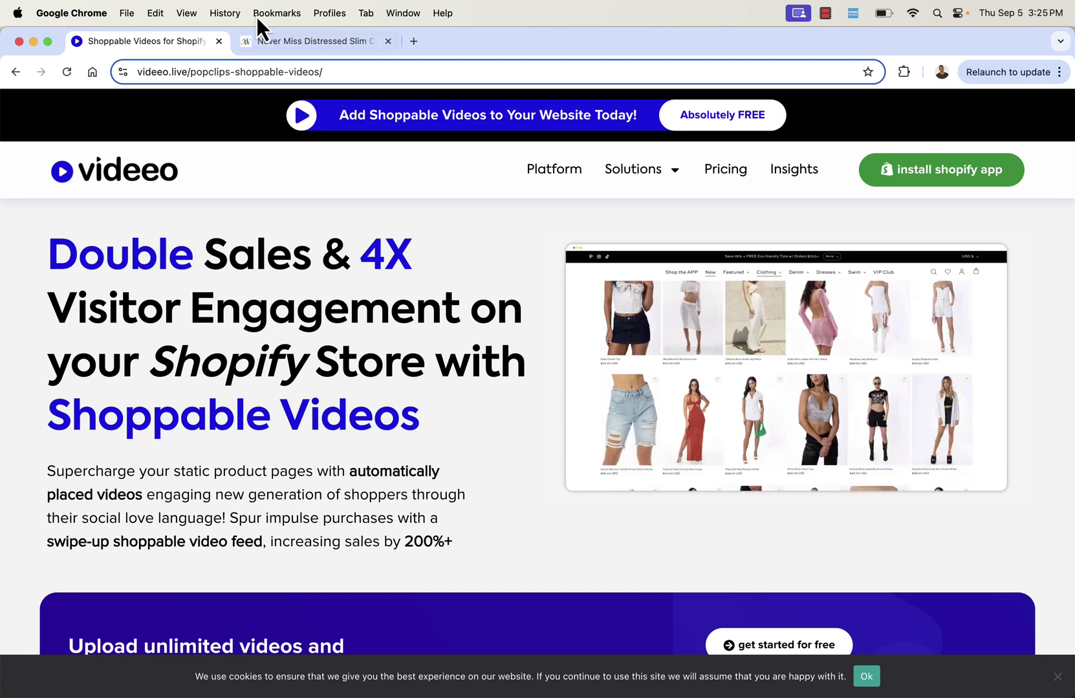
{"action": "left_click", "coordinate": [259, 41]}
{"action": "scroll", "coordinate": [349, 307], "scroll_direction": "down", "scroll_amount": 1}
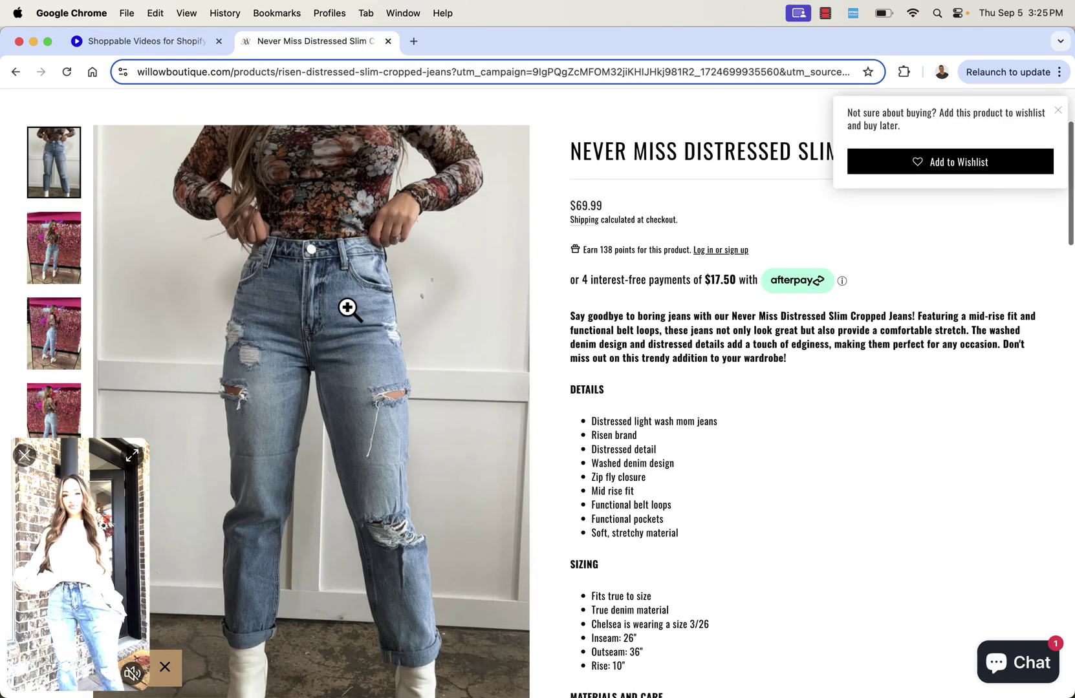
{"action": "scroll", "coordinate": [348, 308], "scroll_direction": "up", "scroll_amount": 1}
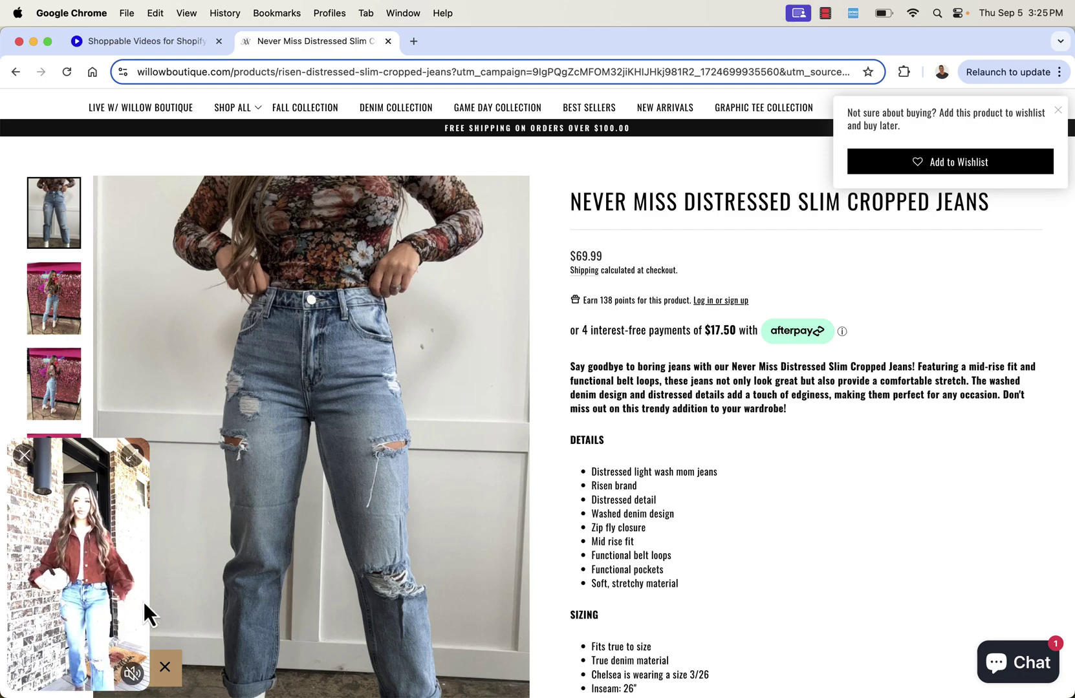
{"action": "scroll", "coordinate": [101, 553], "scroll_direction": "down", "scroll_amount": 1}
Switch to the Videeo shoppable videos page and examine its free offer, Popclips view counter and client brand logos
{"action": "left_click", "coordinate": [140, 45]}
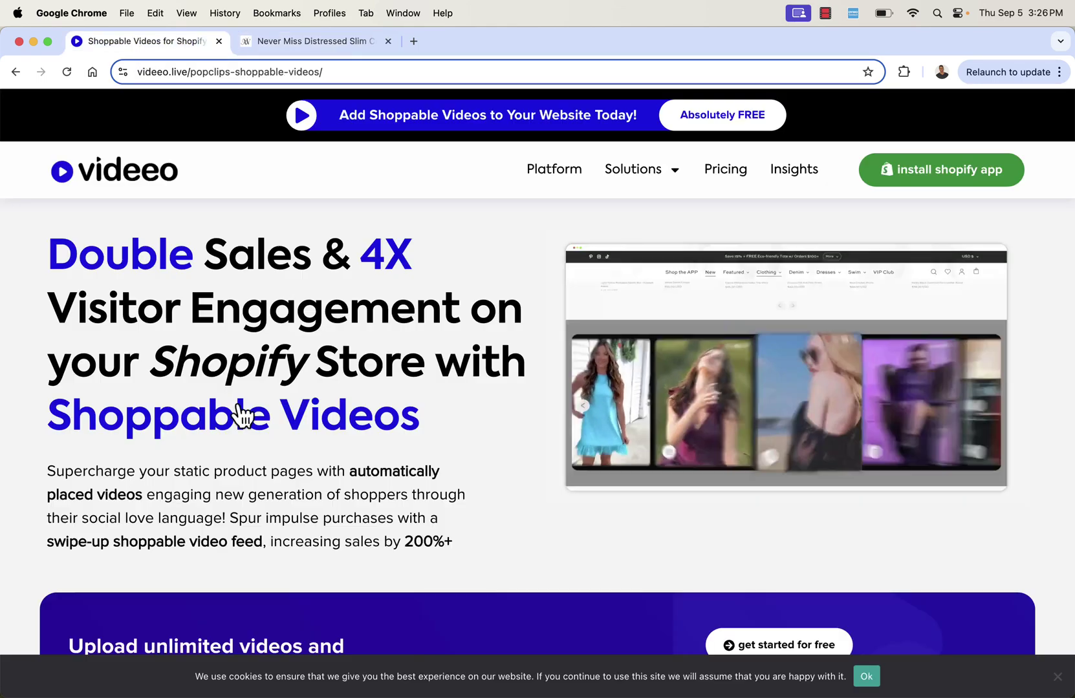
{"action": "scroll", "coordinate": [238, 409], "scroll_direction": "down", "scroll_amount": 3}
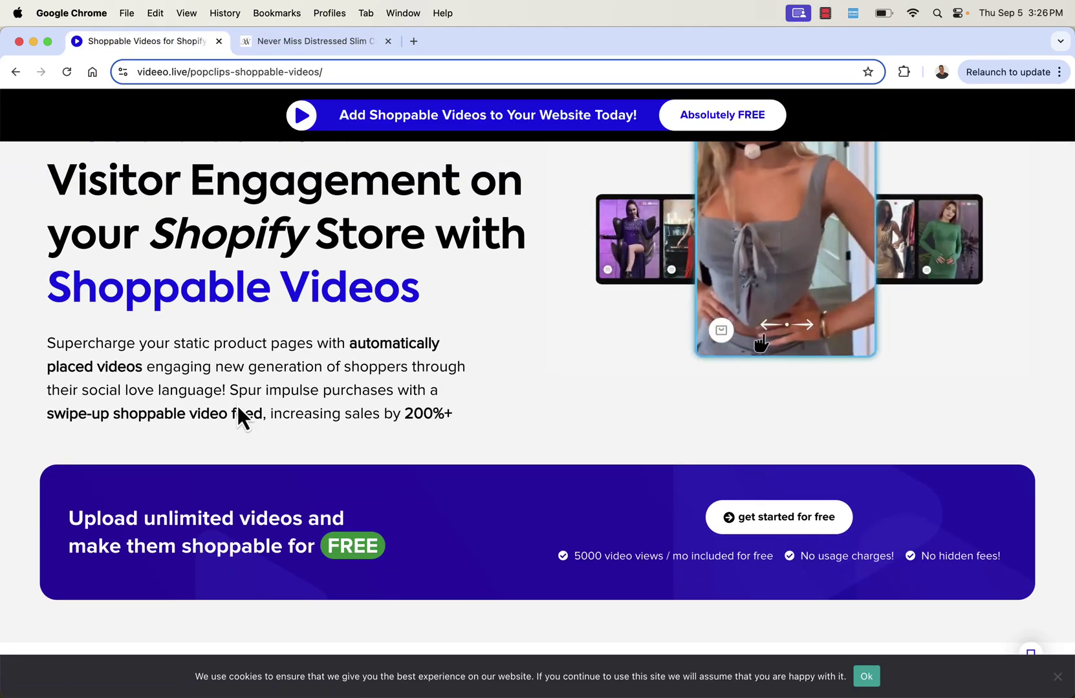
{"action": "scroll", "coordinate": [237, 413], "scroll_direction": "down", "scroll_amount": 2}
{"action": "scroll", "coordinate": [237, 406], "scroll_direction": "down", "scroll_amount": 5}
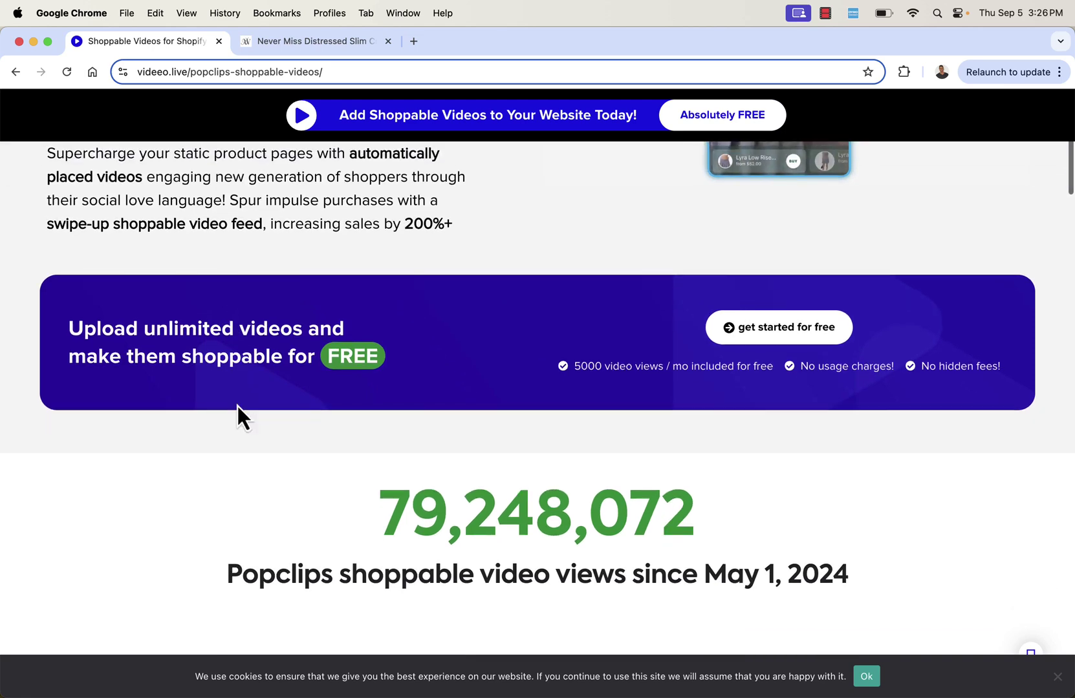
{"action": "scroll", "coordinate": [237, 409], "scroll_direction": "down", "scroll_amount": 4}
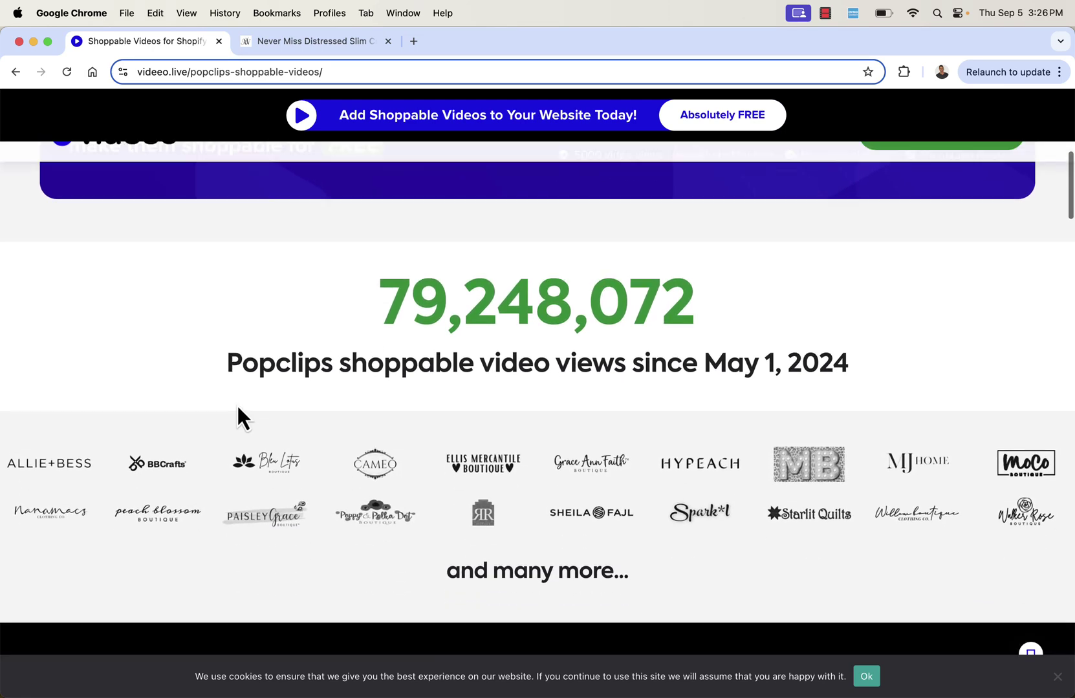
{"action": "scroll", "coordinate": [238, 407], "scroll_direction": "up", "scroll_amount": 1}
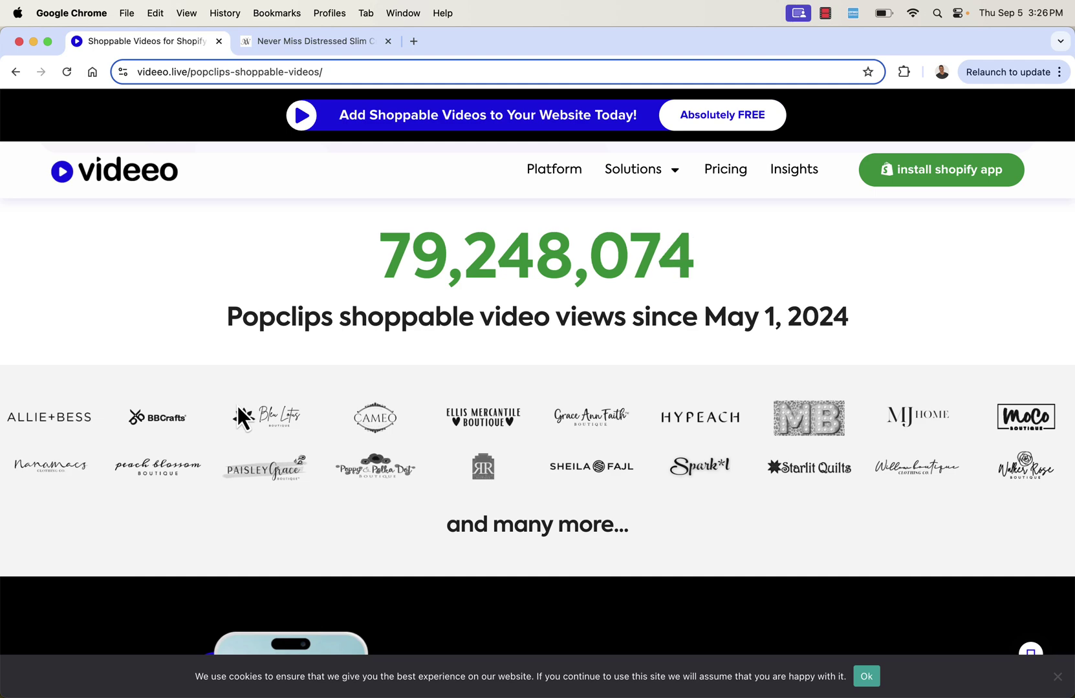
{"action": "scroll", "coordinate": [238, 406], "scroll_direction": "down", "scroll_amount": 1}
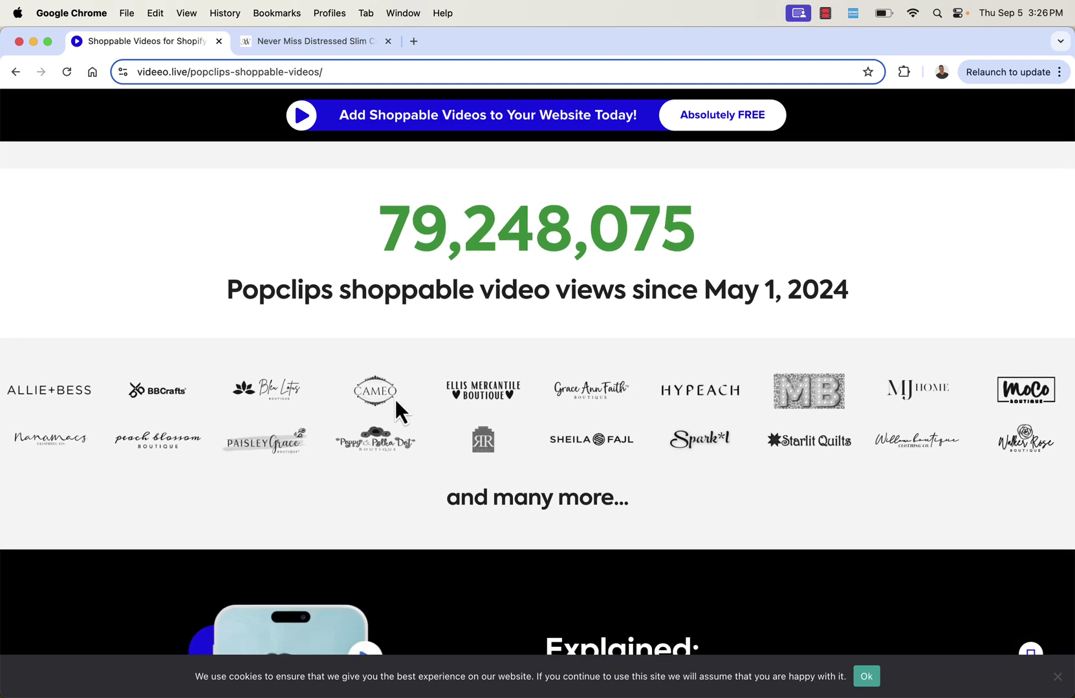
Read the Popclips explanation and the key benefits of shoppable videos on a website on the Videeo page
{"action": "scroll", "coordinate": [396, 404], "scroll_direction": "down", "scroll_amount": 10}
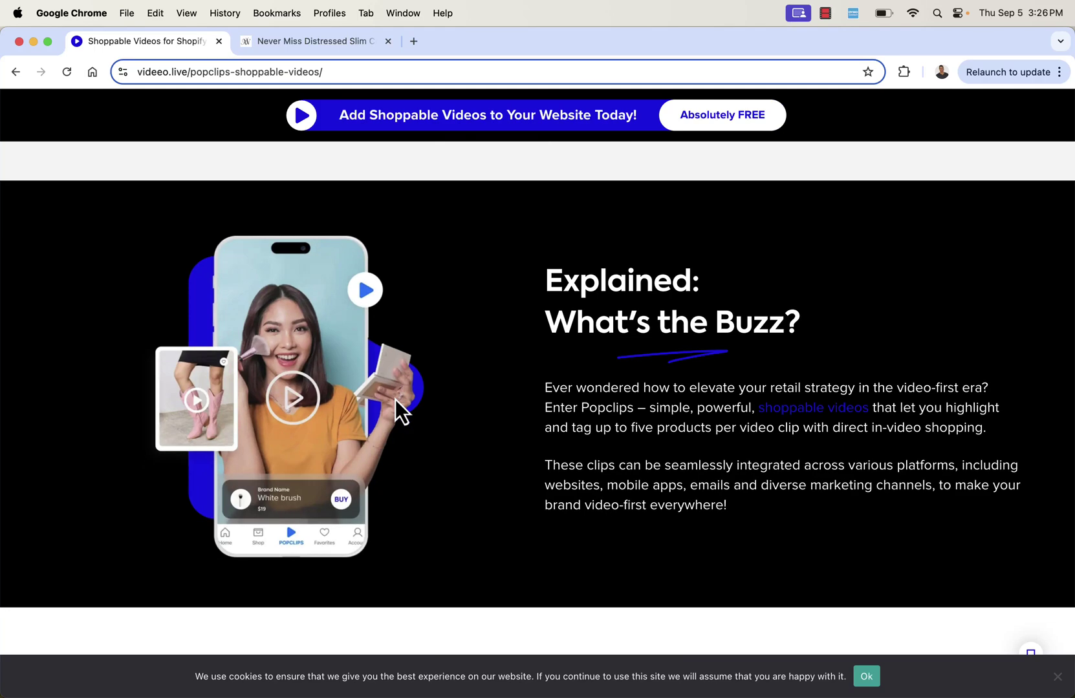
{"action": "scroll", "coordinate": [415, 510], "scroll_direction": "down", "scroll_amount": 2}
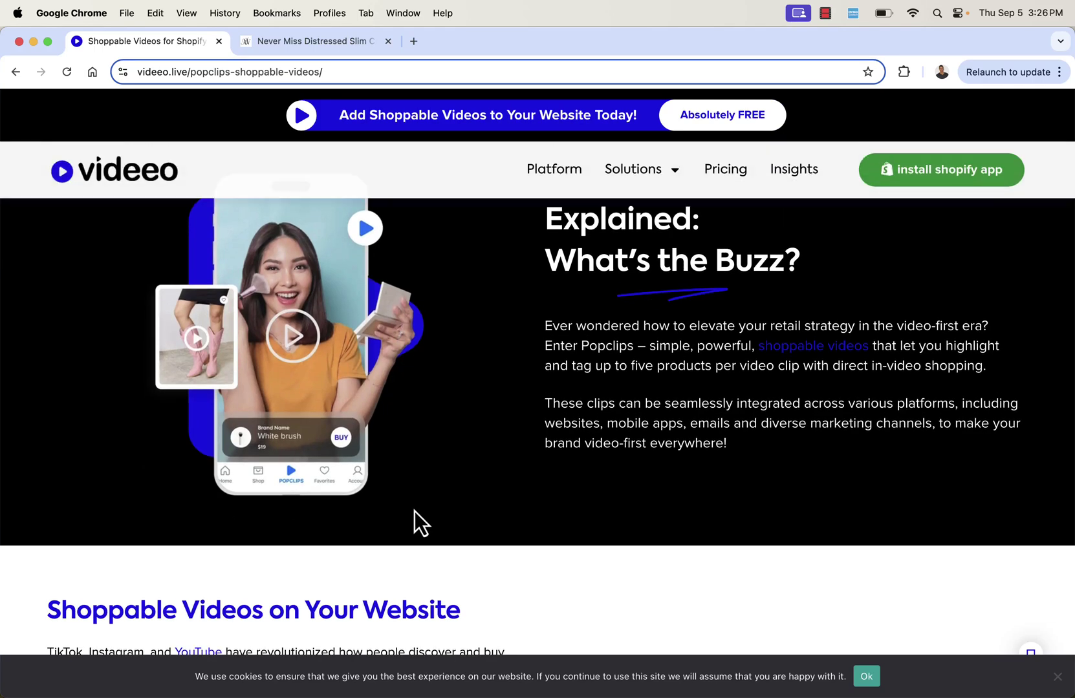
{"action": "scroll", "coordinate": [415, 510], "scroll_direction": "down", "scroll_amount": 13}
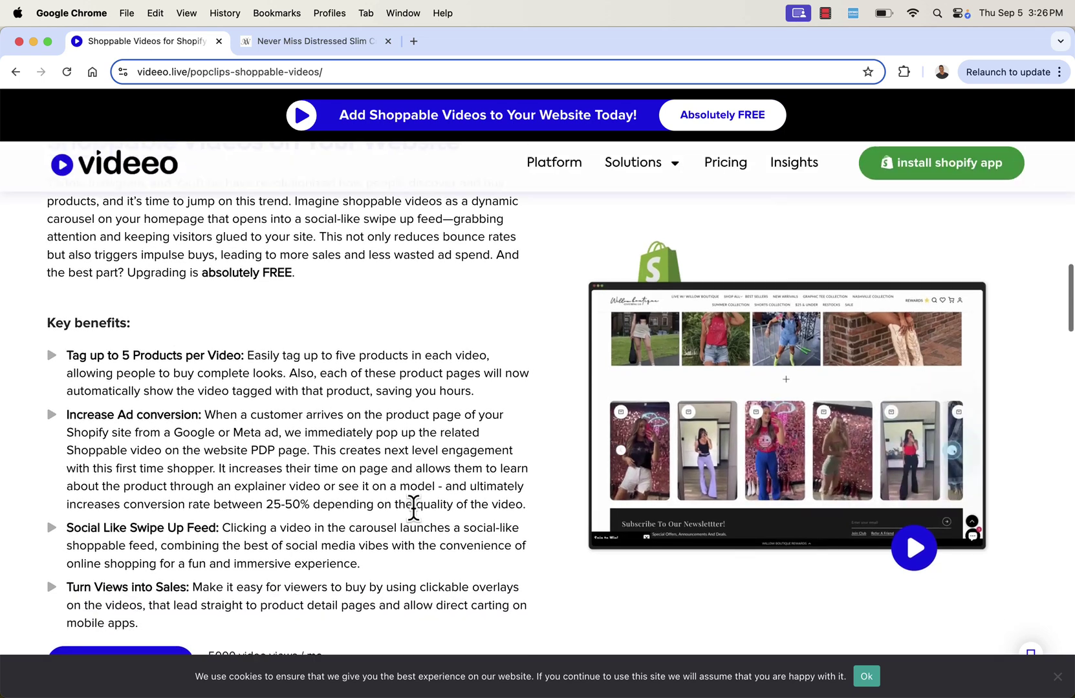
{"action": "scroll", "coordinate": [414, 511], "scroll_direction": "down", "scroll_amount": 1}
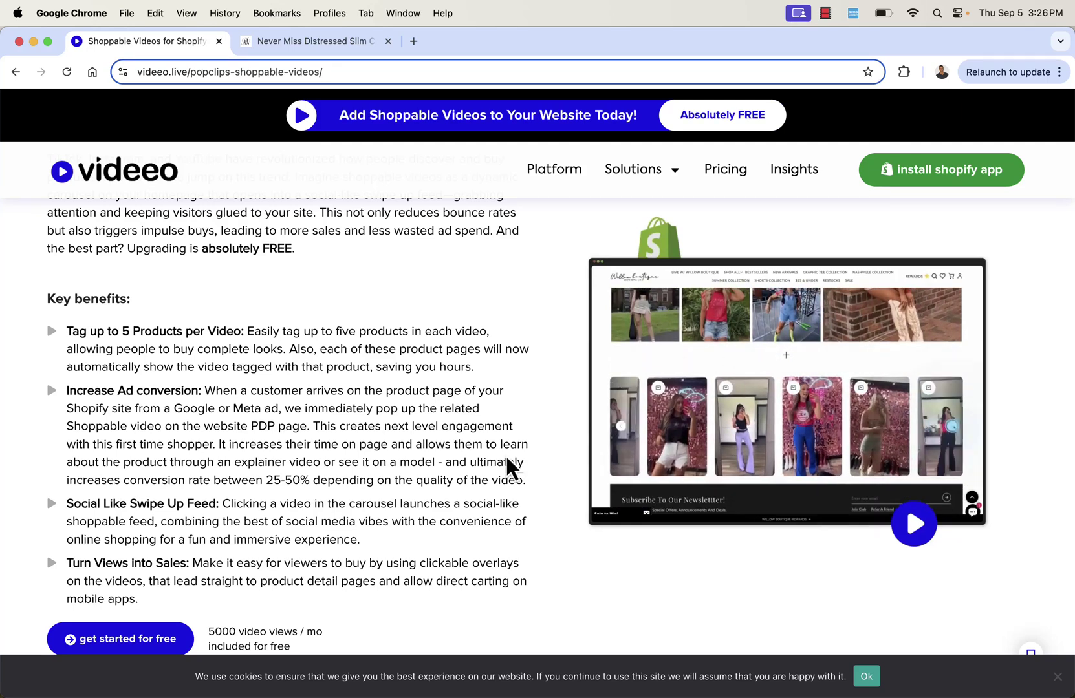
{"action": "scroll", "coordinate": [295, 425], "scroll_direction": "down", "scroll_amount": 3}
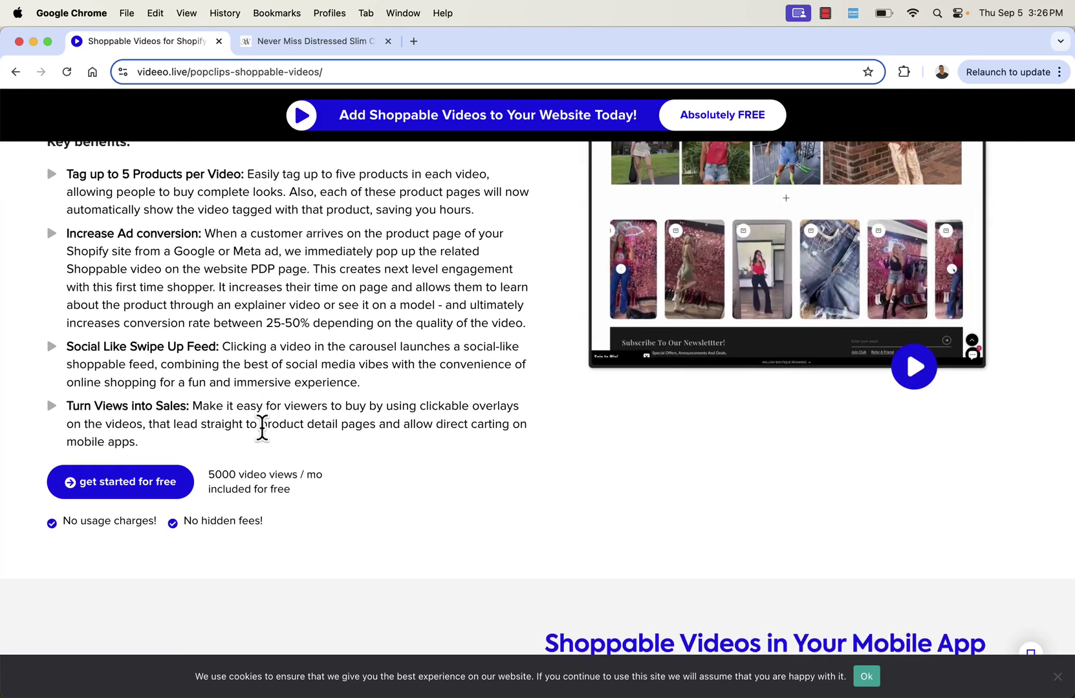
{"action": "scroll", "coordinate": [262, 427], "scroll_direction": "down", "scroll_amount": 3}
{"action": "scroll", "coordinate": [262, 429], "scroll_direction": "down", "scroll_amount": 5}
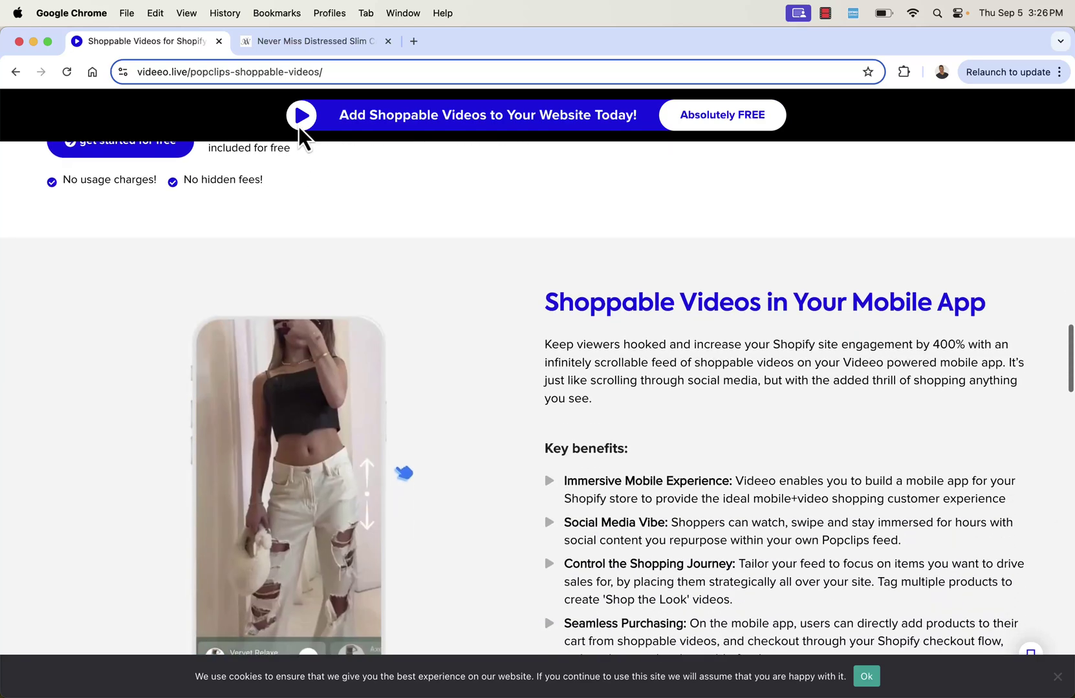
Return to the Never Miss Distressed Slim Cropped Jeans page and examine the product details alongside the floating video
{"action": "left_click", "coordinate": [288, 41]}
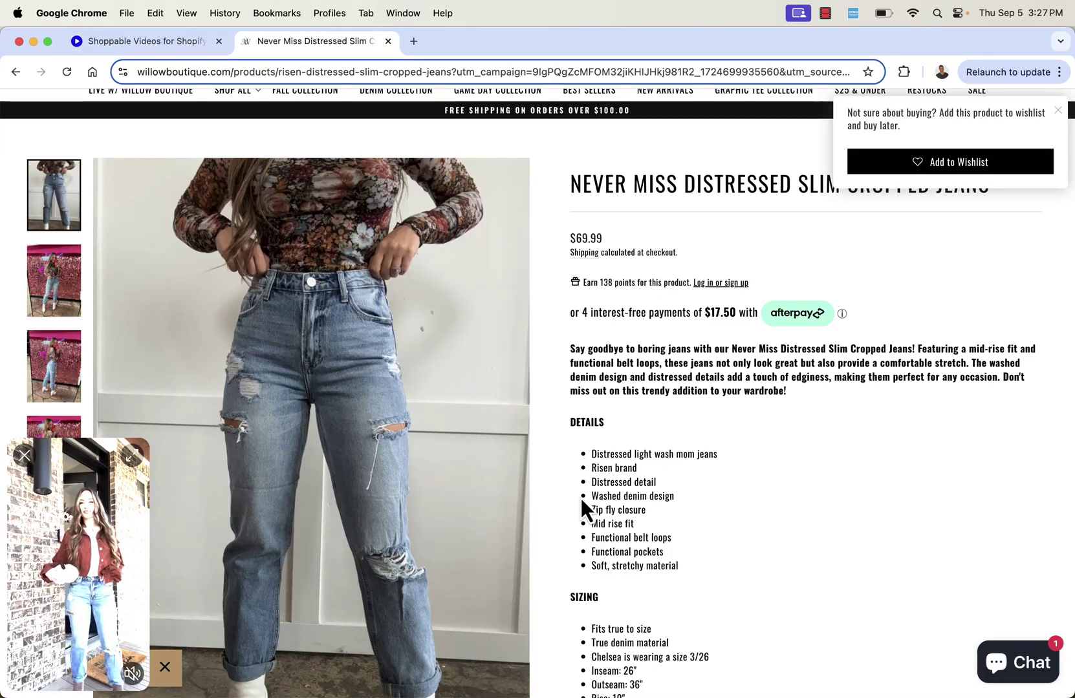
{"action": "scroll", "coordinate": [580, 414], "scroll_direction": "down", "scroll_amount": 2}
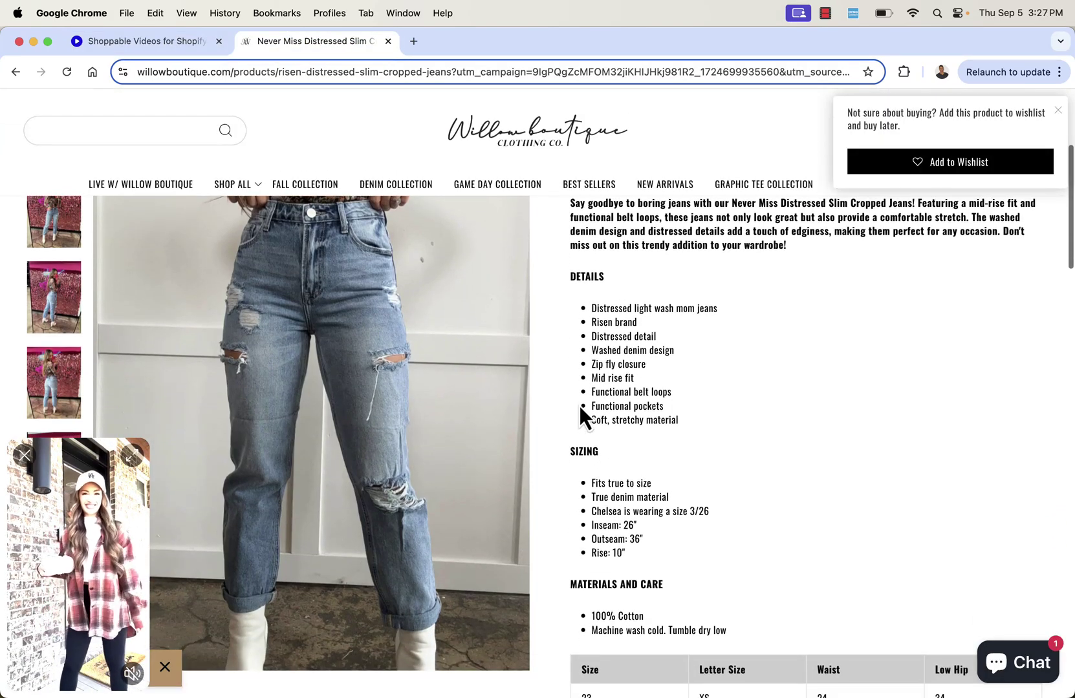
{"action": "scroll", "coordinate": [579, 413], "scroll_direction": "up", "scroll_amount": 1}
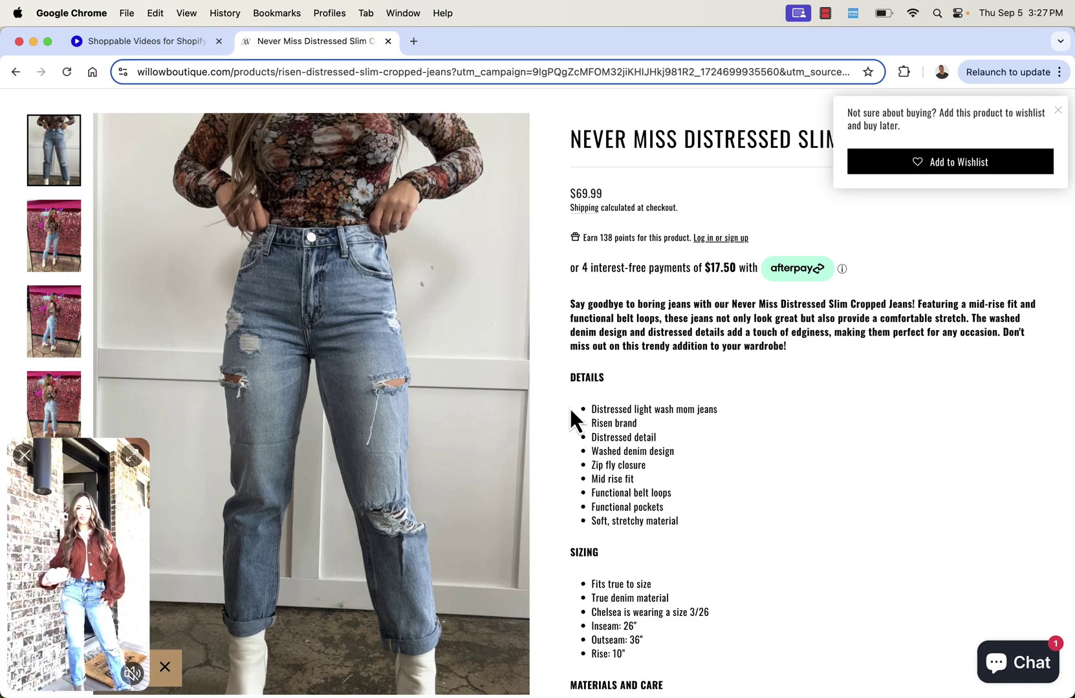
{"action": "scroll", "coordinate": [556, 382], "scroll_direction": "up", "scroll_amount": 3}
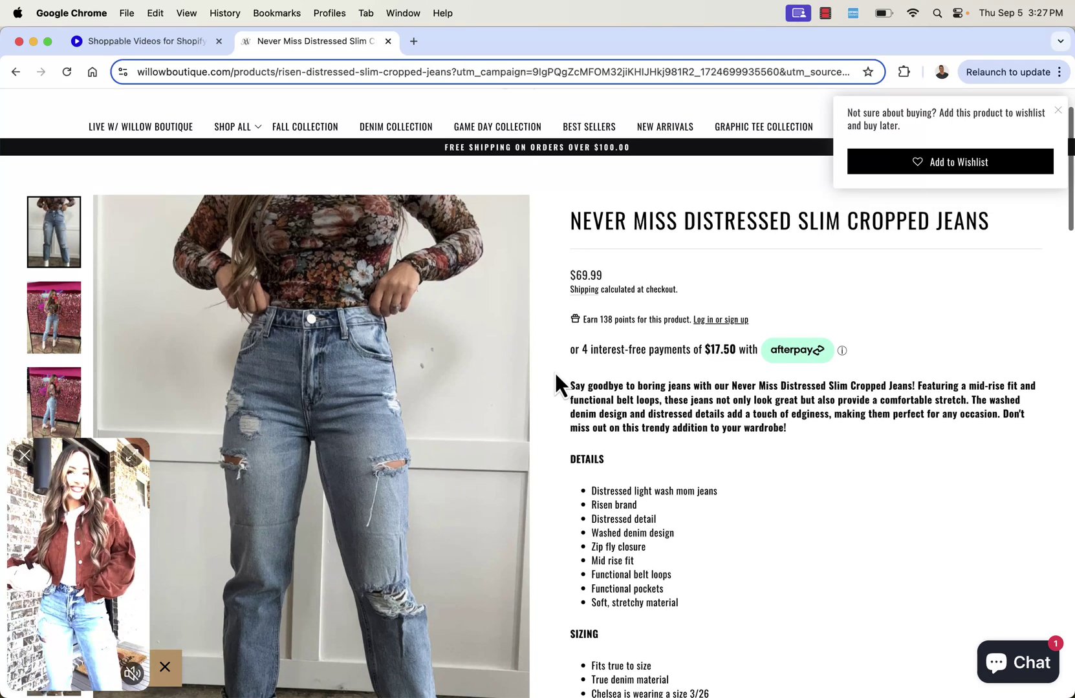
{"action": "scroll", "coordinate": [555, 385], "scroll_direction": "down", "scroll_amount": 1}
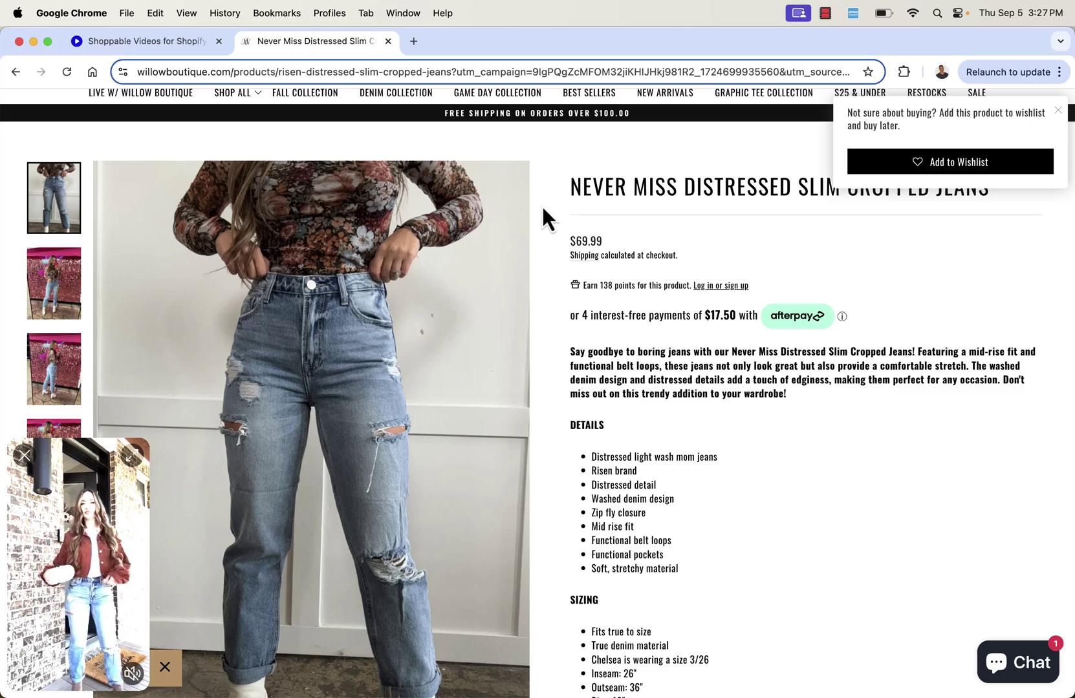
Go back to the Videeo page and read the sections on shoppable videos in a mobile app and embedding them anywhere
{"action": "left_click", "coordinate": [147, 47]}
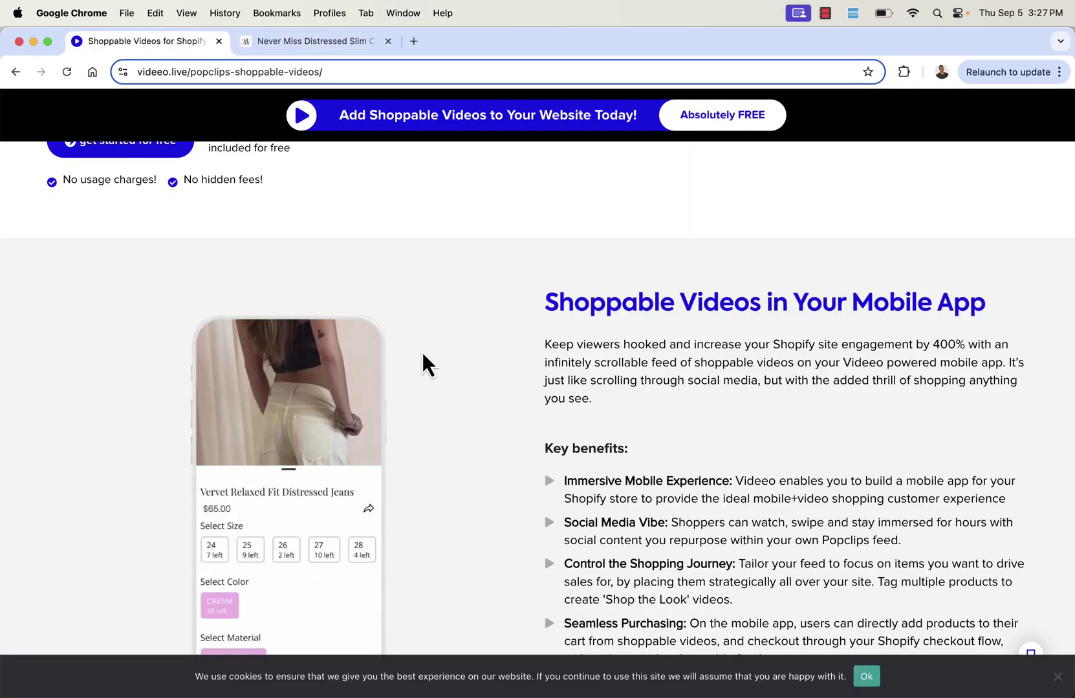
{"action": "scroll", "coordinate": [422, 350], "scroll_direction": "down", "scroll_amount": 3}
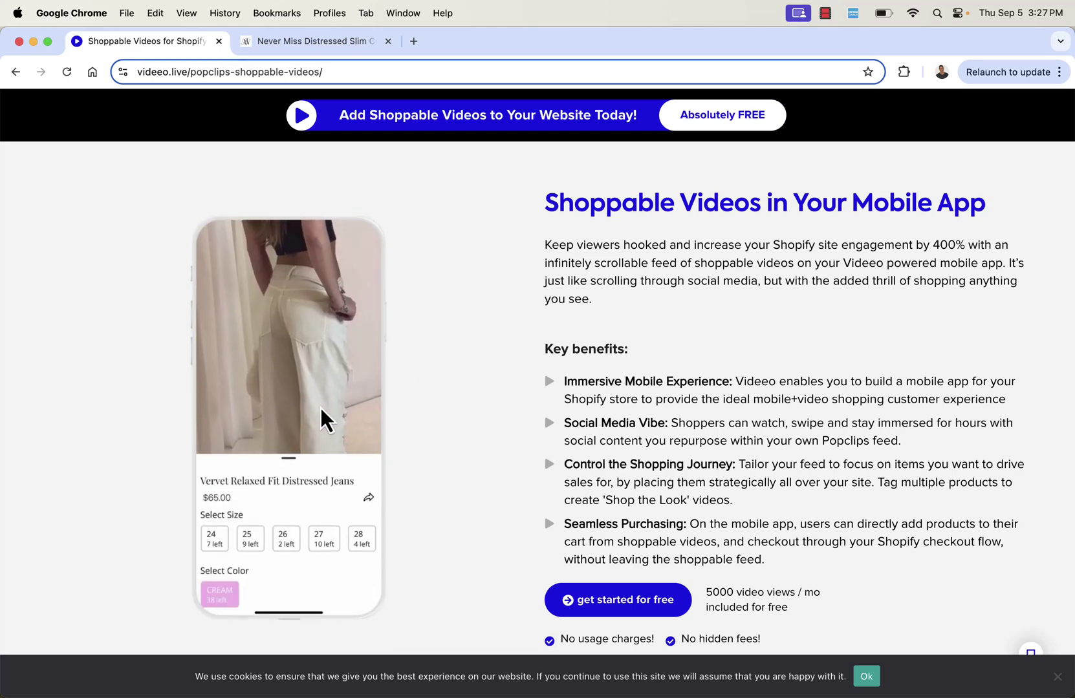
{"action": "scroll", "coordinate": [381, 433], "scroll_direction": "down", "scroll_amount": 5}
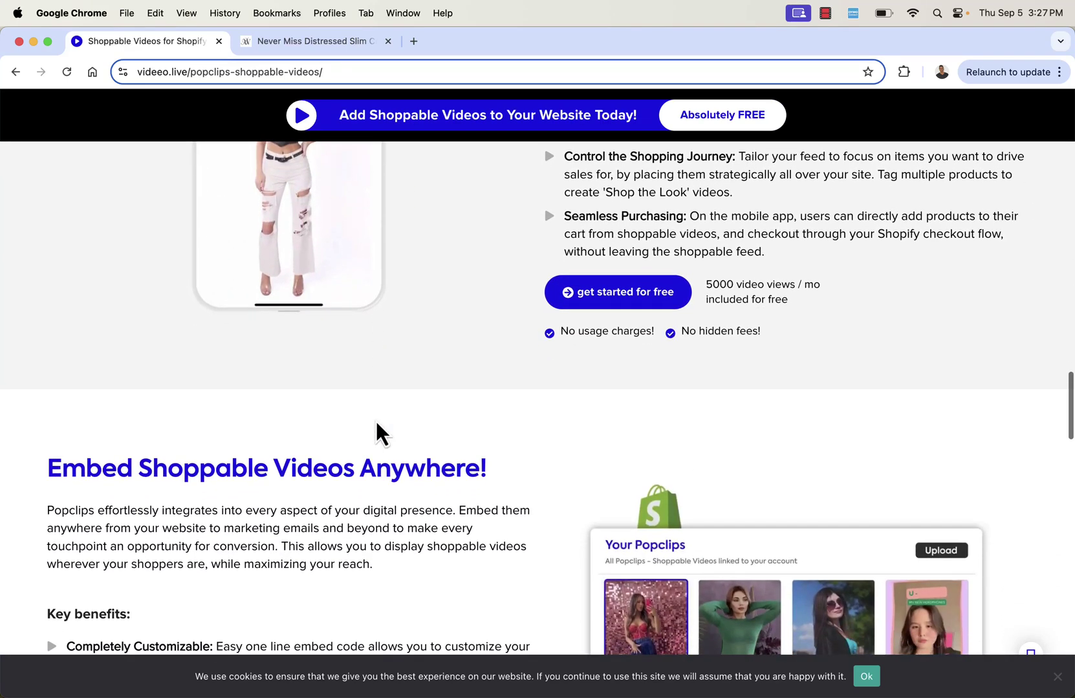
{"action": "scroll", "coordinate": [378, 433], "scroll_direction": "down", "scroll_amount": 3}
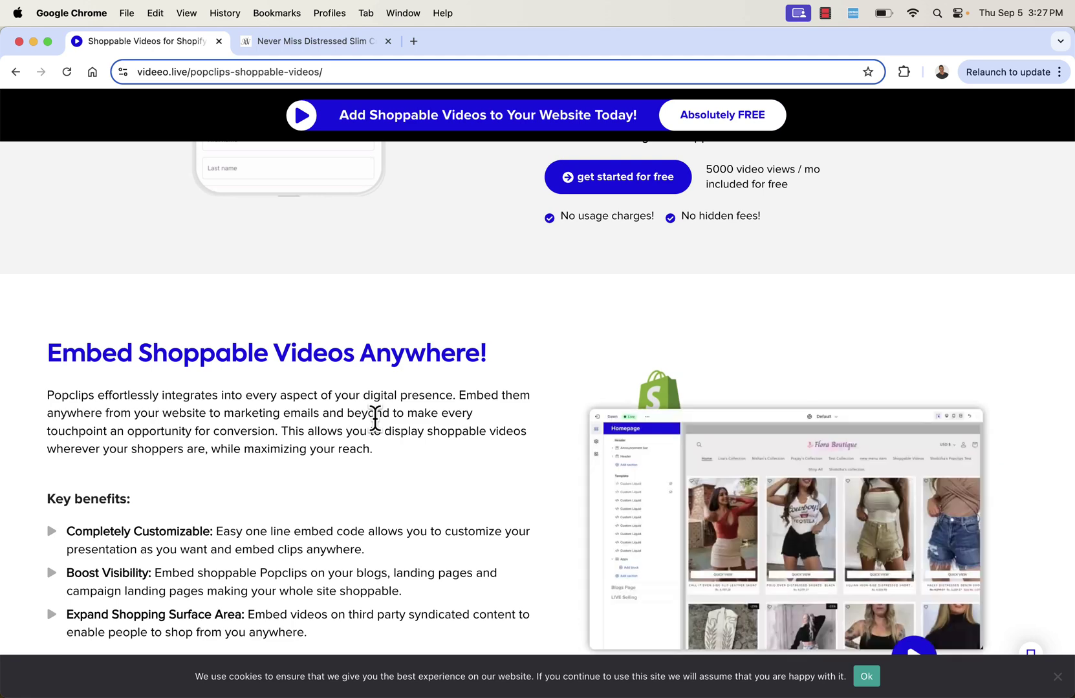
{"action": "scroll", "coordinate": [375, 419], "scroll_direction": "down", "scroll_amount": 1}
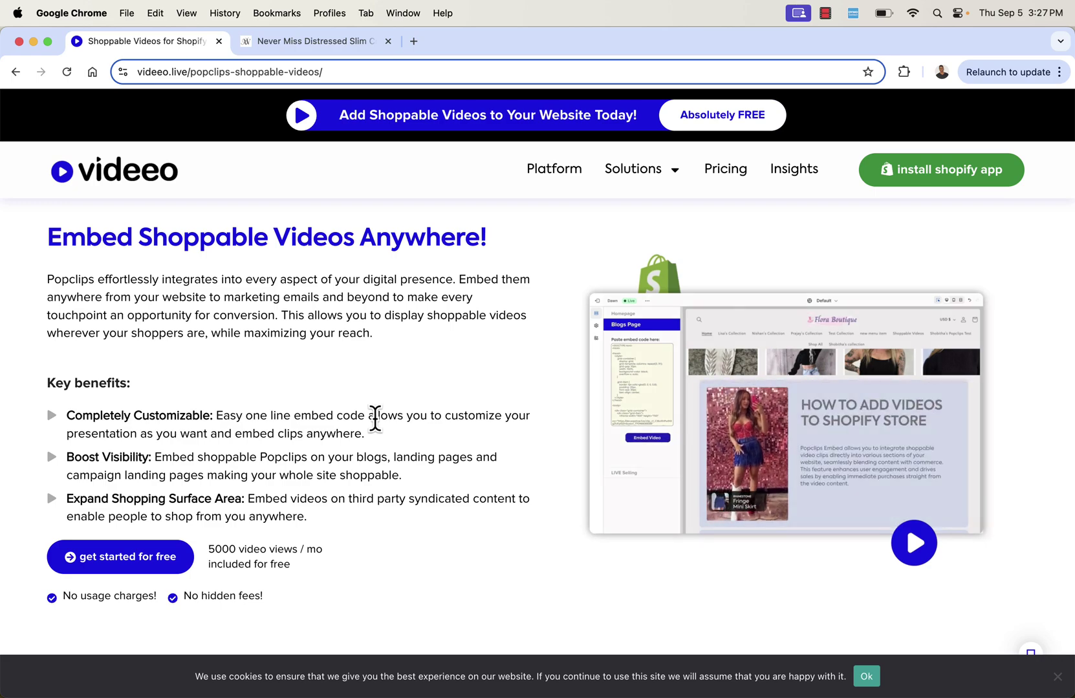
Examine the Videeo in action demos and the monthly pricing plans with their included features on the Videeo page
{"action": "scroll", "coordinate": [375, 421], "scroll_direction": "down", "scroll_amount": 8}
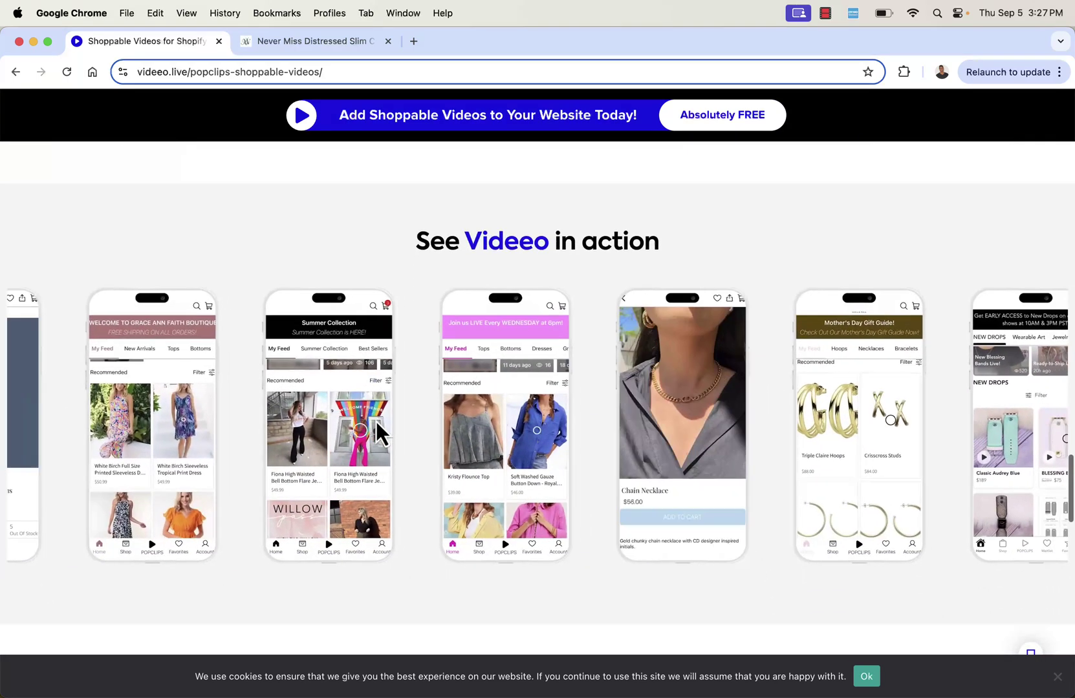
{"action": "scroll", "coordinate": [375, 421], "scroll_direction": "down", "scroll_amount": 2}
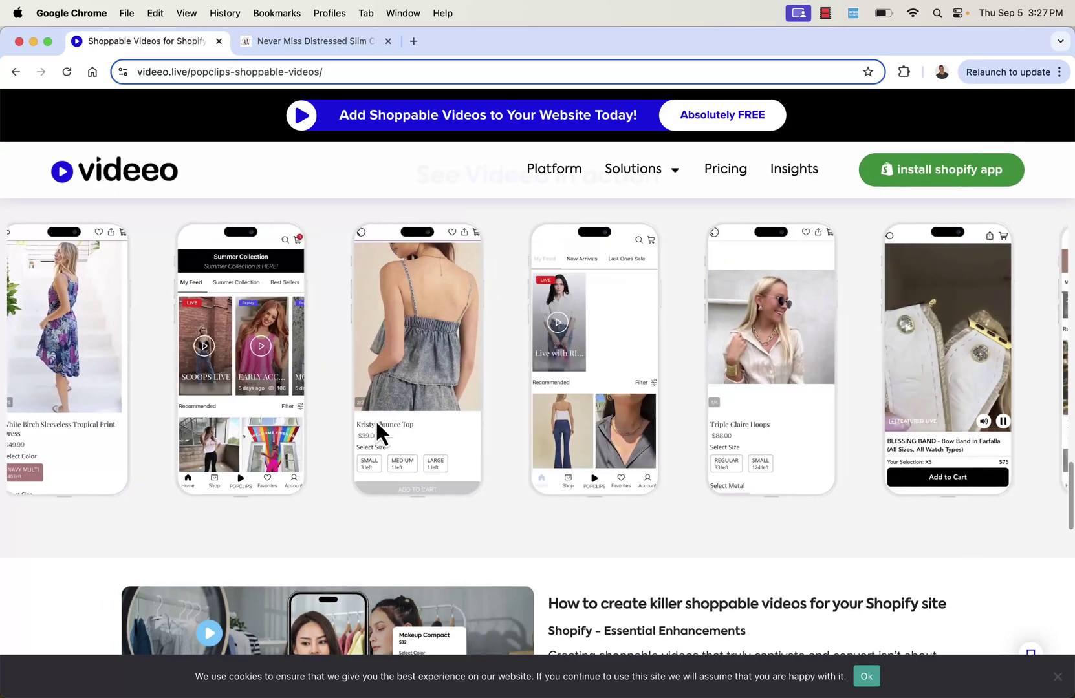
{"action": "scroll", "coordinate": [375, 419], "scroll_direction": "down", "scroll_amount": 10}
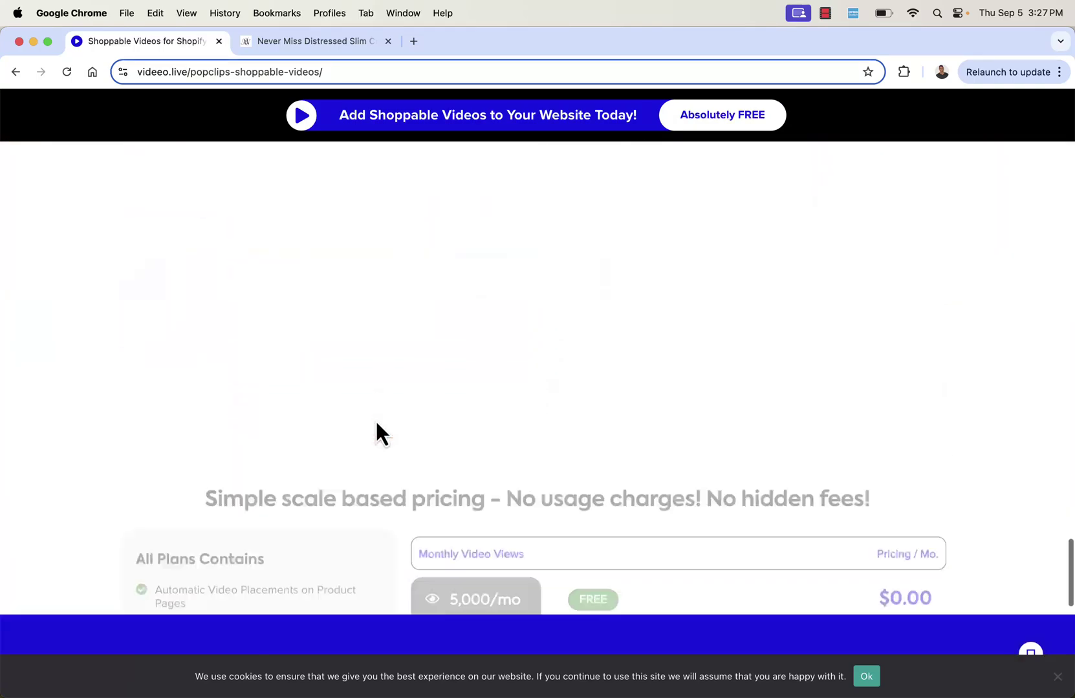
{"action": "scroll", "coordinate": [375, 419], "scroll_direction": "down", "scroll_amount": 5}
{"action": "scroll", "coordinate": [375, 419], "scroll_direction": "up", "scroll_amount": 2}
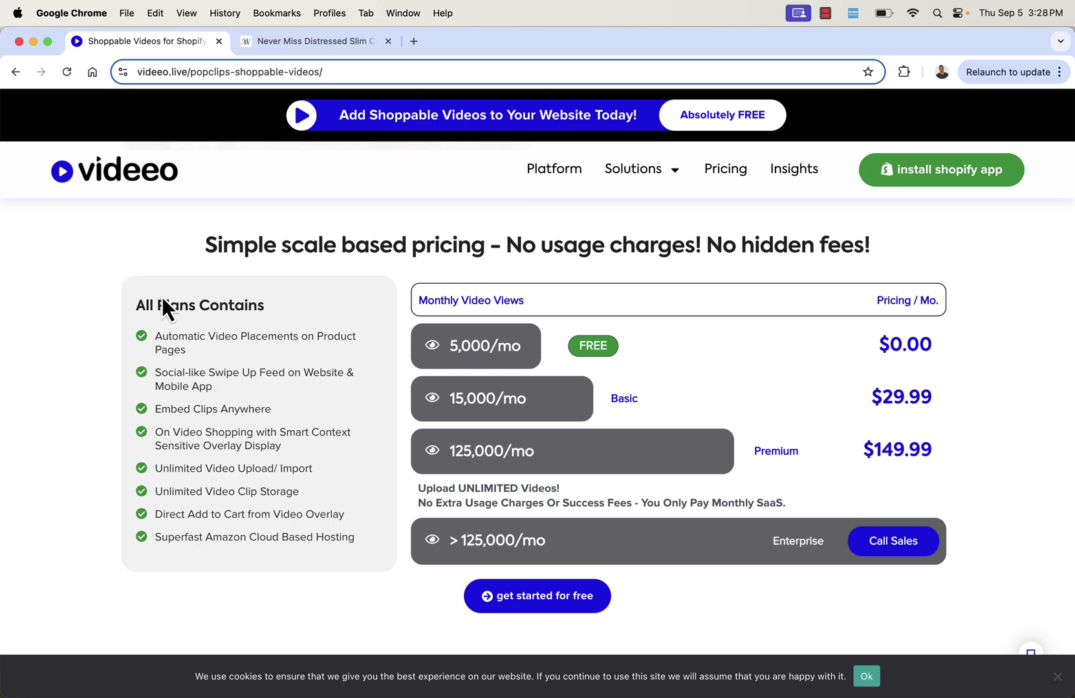
{"action": "scroll", "coordinate": [163, 299], "scroll_direction": "up", "scroll_amount": 5}
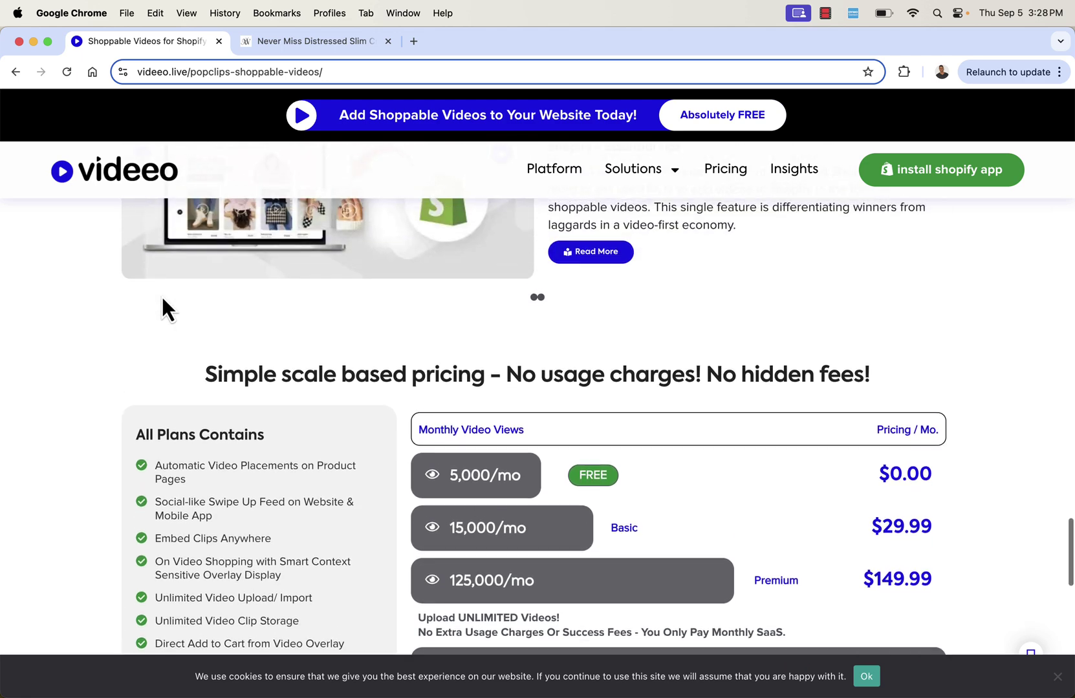
{"action": "scroll", "coordinate": [162, 299], "scroll_direction": "up", "scroll_amount": 8}
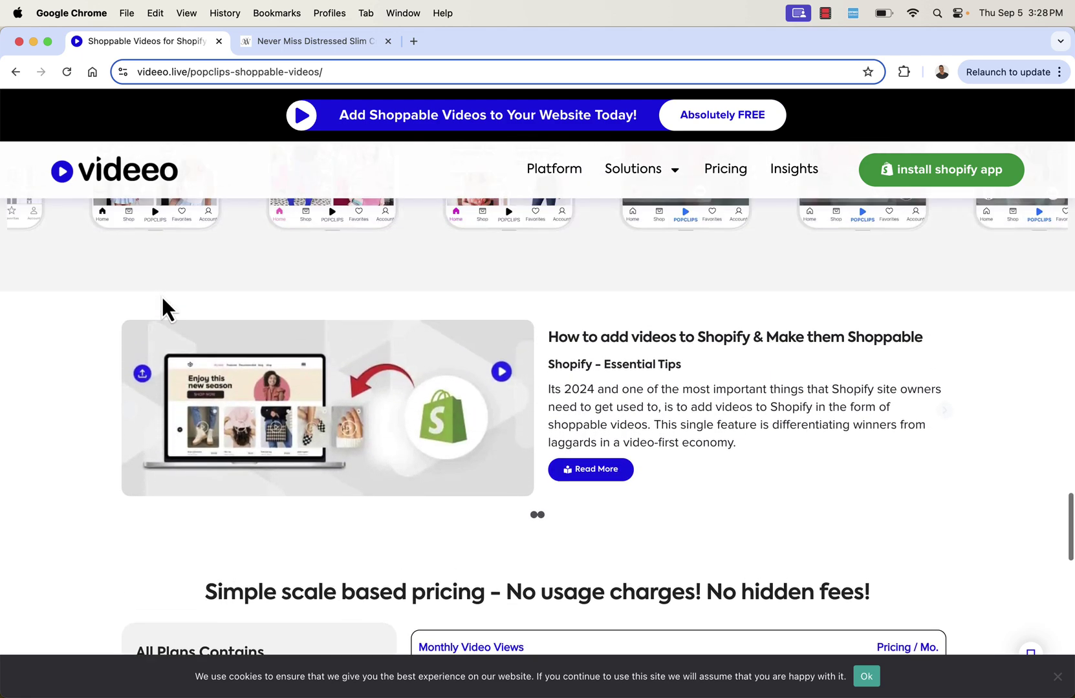
{"action": "scroll", "coordinate": [162, 297], "scroll_direction": "up", "scroll_amount": 20}
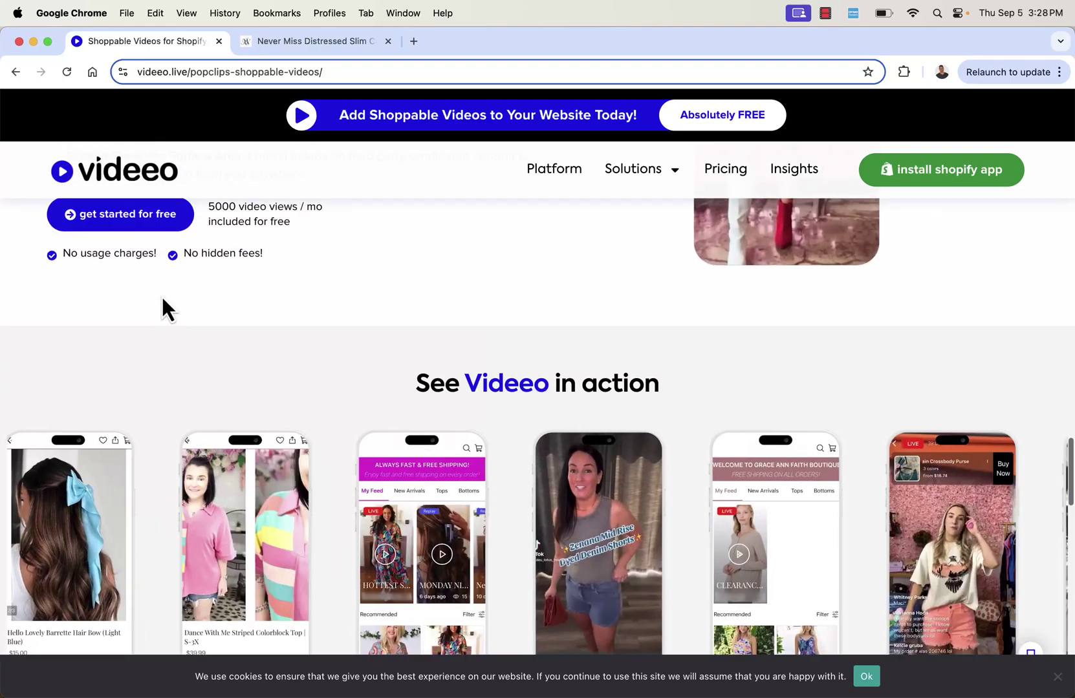
{"action": "scroll", "coordinate": [163, 297], "scroll_direction": "up", "scroll_amount": 20}
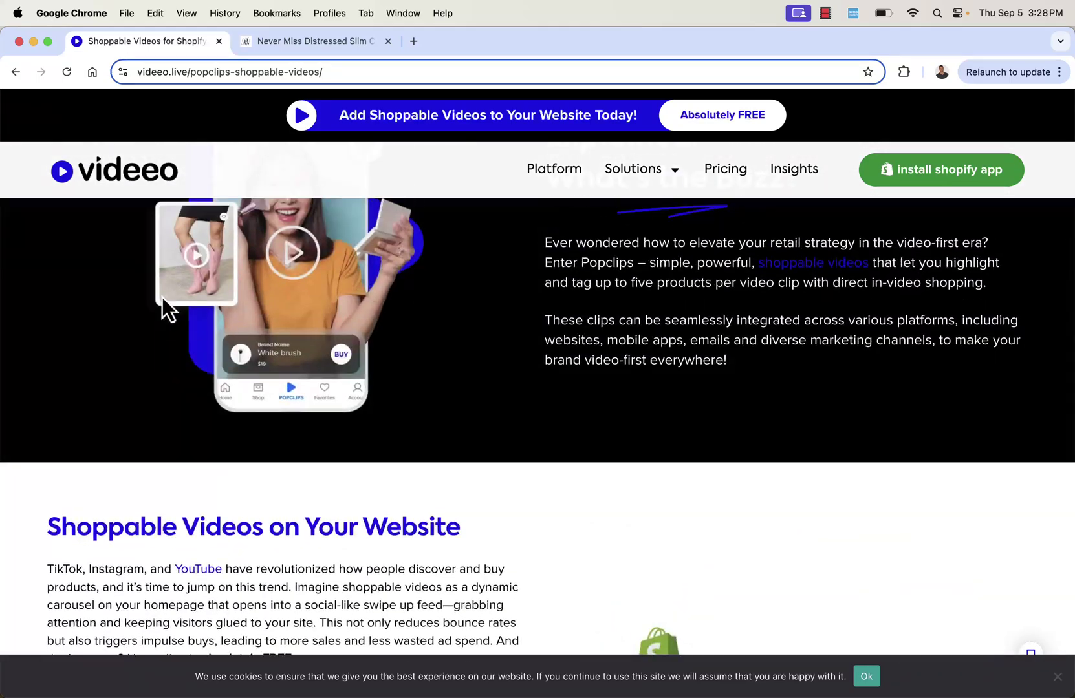
Go from the jeans product page to the Willow Boutique home page and locate the shoppable video carousel above the newsletter section
{"action": "left_click", "coordinate": [258, 44]}
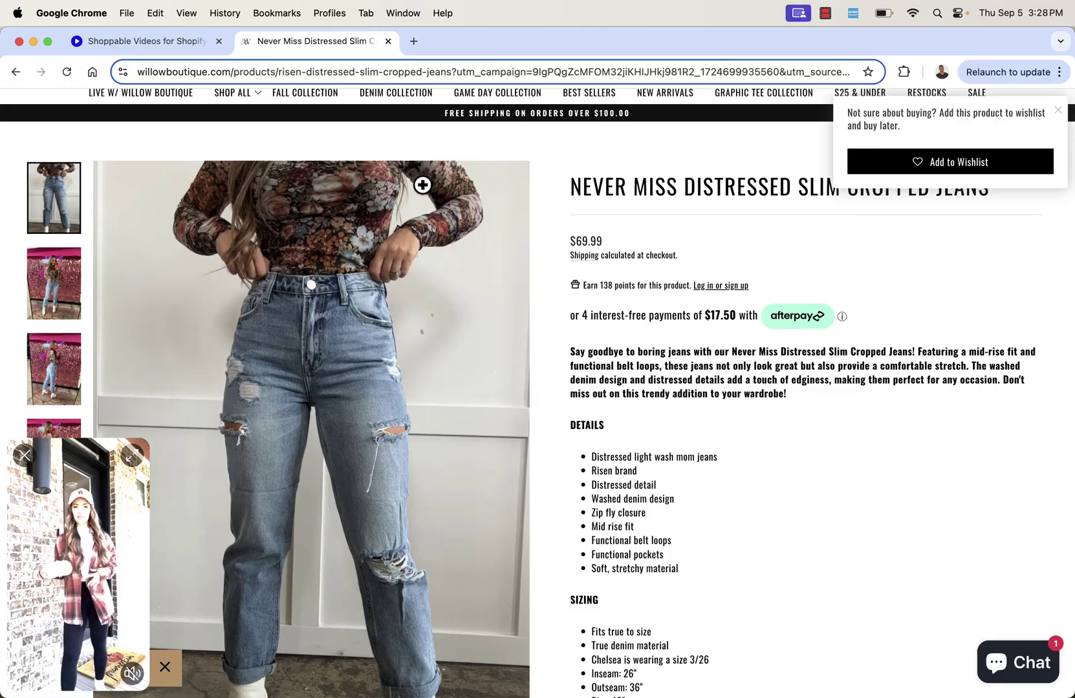
{"action": "scroll", "coordinate": [440, 207], "scroll_direction": "up", "scroll_amount": 5}
{"action": "left_click", "coordinate": [508, 158]}
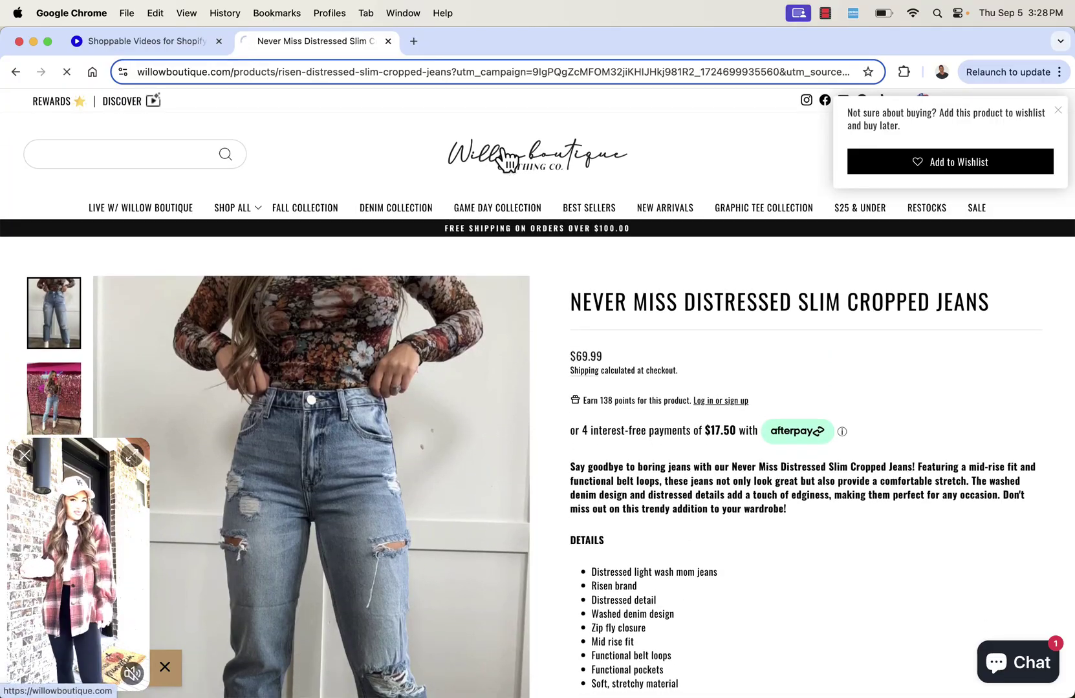
{"action": "scroll", "coordinate": [524, 337], "scroll_direction": "down", "scroll_amount": 20}
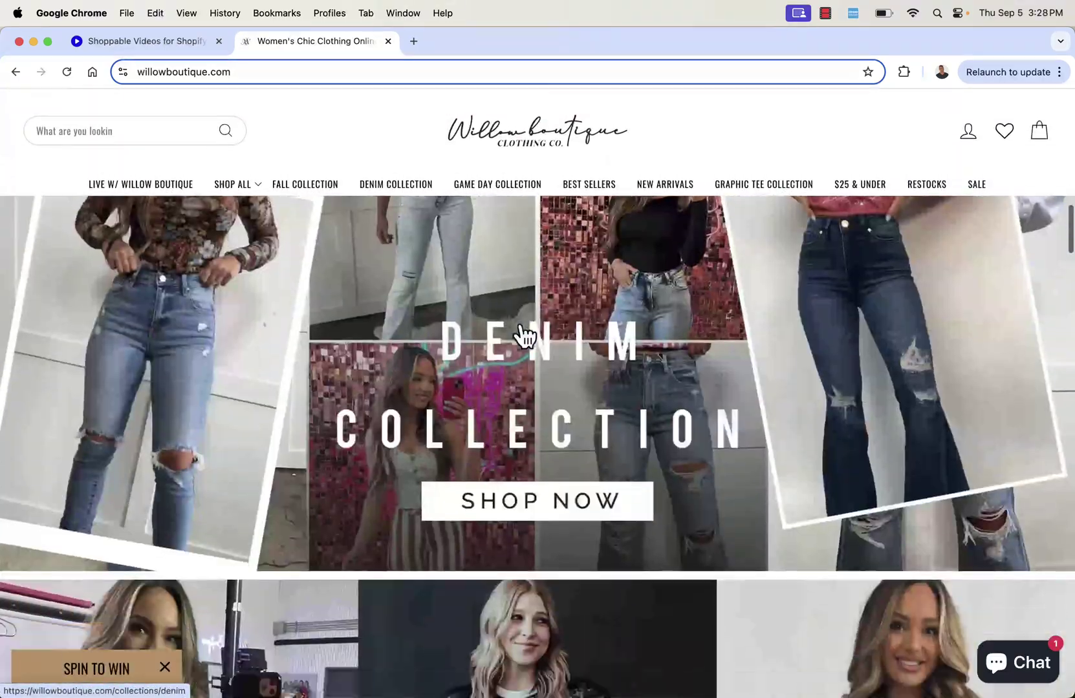
{"action": "scroll", "coordinate": [523, 335], "scroll_direction": "down", "scroll_amount": 20}
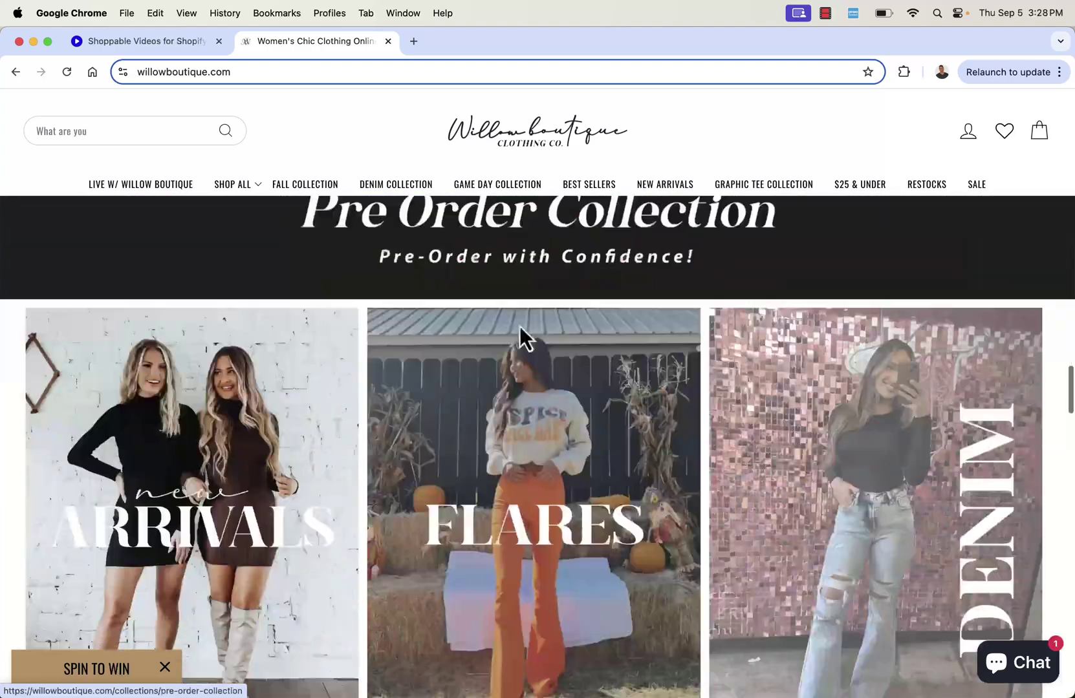
{"action": "scroll", "coordinate": [525, 335], "scroll_direction": "down", "scroll_amount": 20}
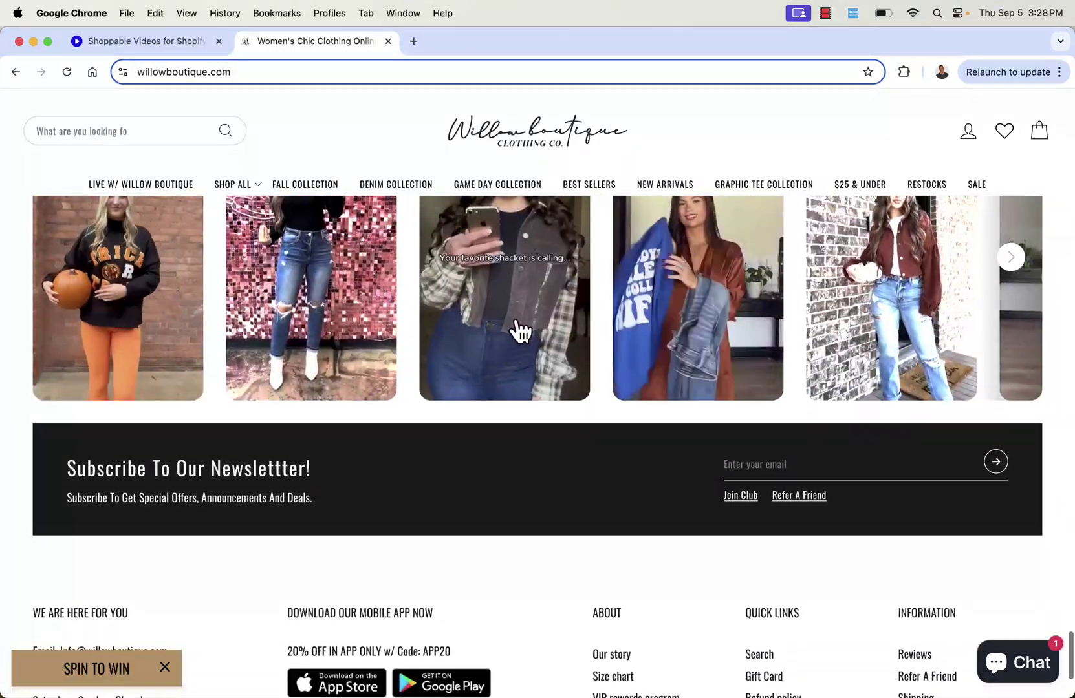
Open a shoppable video from the home page carousel and browse the video feed to the one tagged with the Spice Spice Baby Graphic Crewneck
{"action": "scroll", "coordinate": [516, 329], "scroll_direction": "right", "scroll_amount": 8}
{"action": "left_click", "coordinate": [745, 299]}
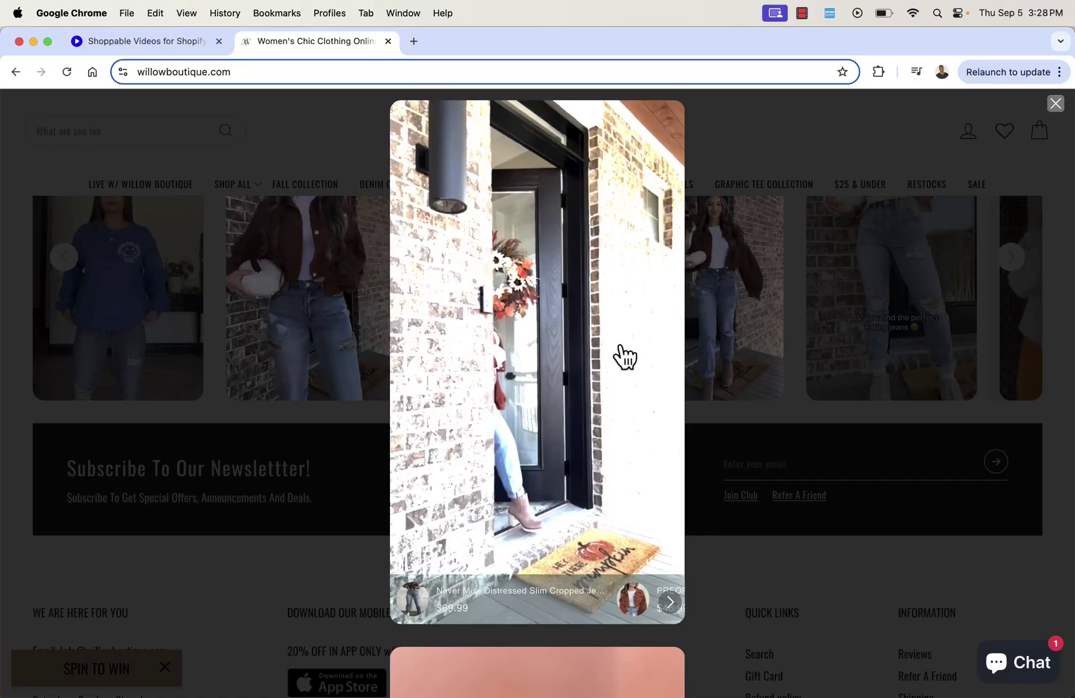
{"action": "scroll", "coordinate": [614, 362], "scroll_direction": "down", "scroll_amount": 5}
{"action": "scroll", "coordinate": [605, 362], "scroll_direction": "down", "scroll_amount": 10}
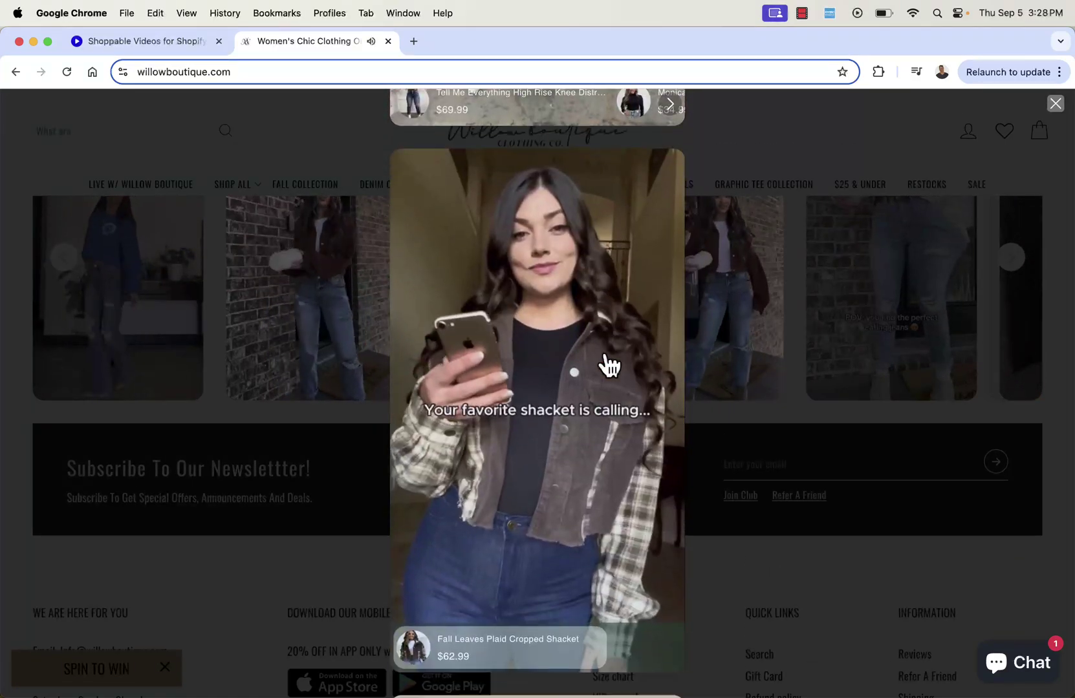
{"action": "scroll", "coordinate": [608, 366], "scroll_direction": "down", "scroll_amount": 3}
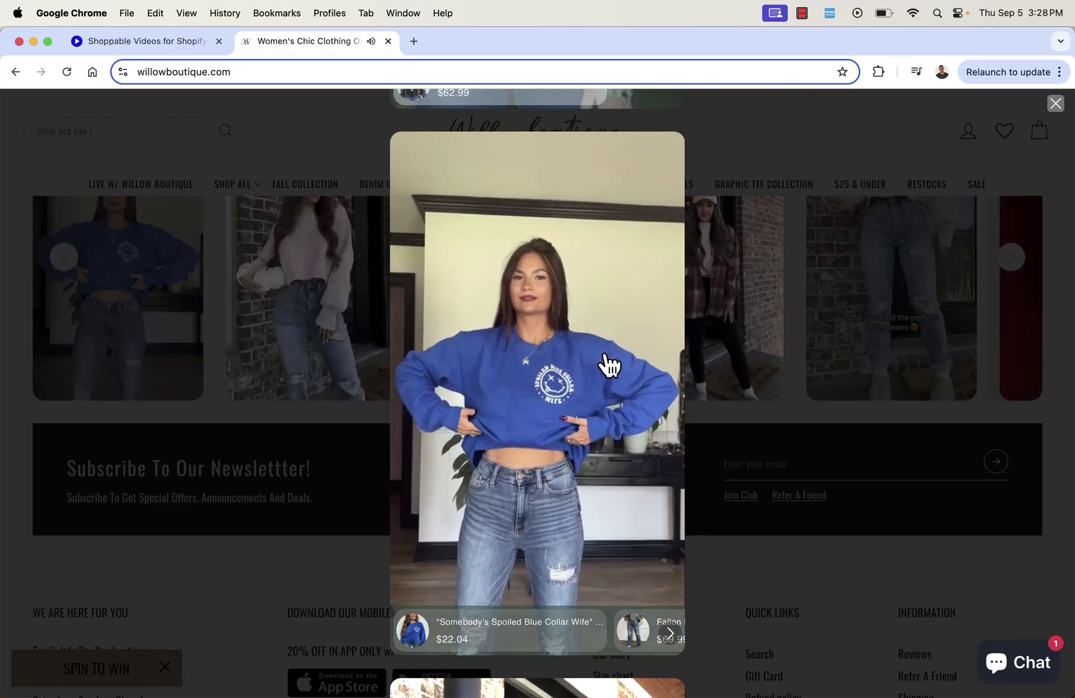
{"action": "scroll", "coordinate": [650, 359], "scroll_direction": "down", "scroll_amount": 3}
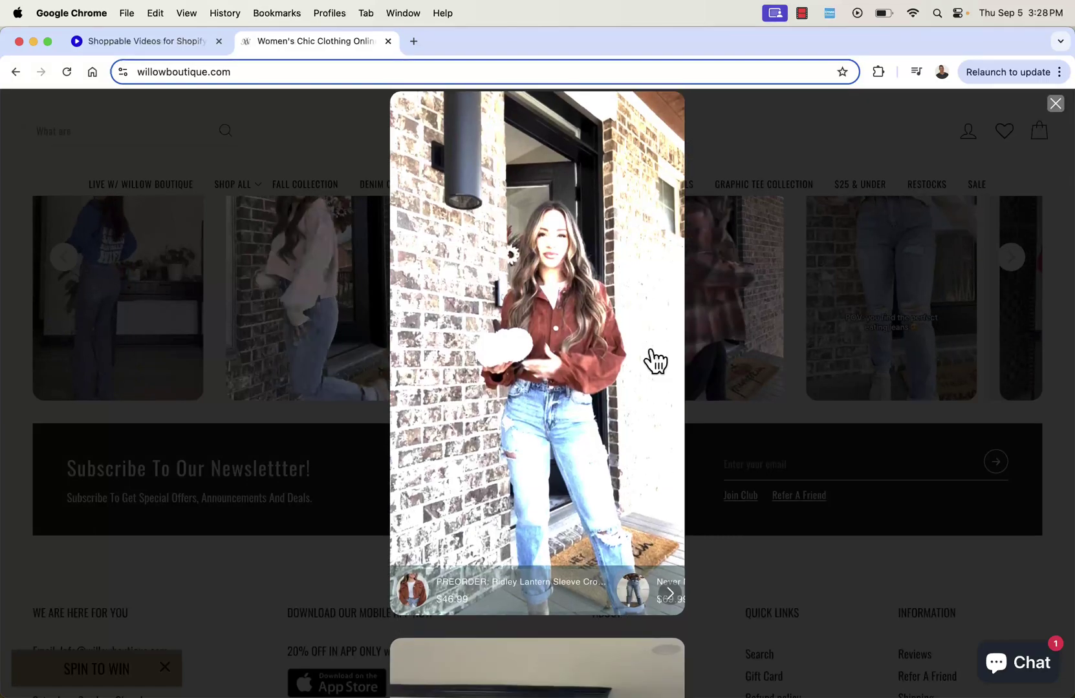
{"action": "scroll", "coordinate": [654, 359], "scroll_direction": "down", "scroll_amount": 3}
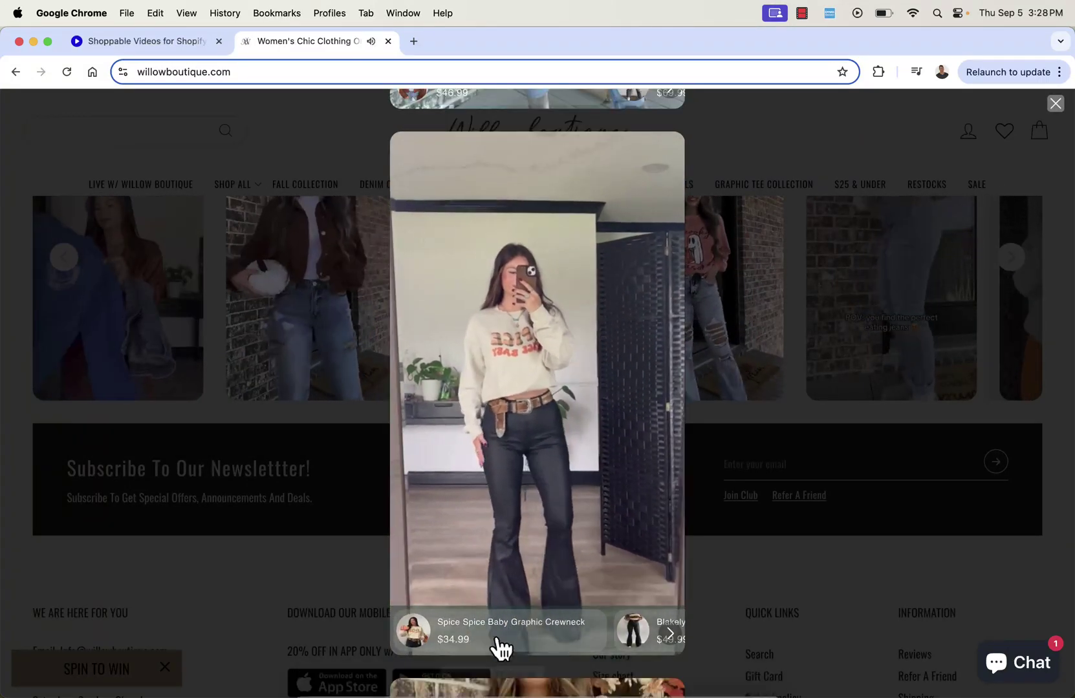
Open the Spice Spice Baby Graphic Crewneck product from its video and examine the product details alongside the floating video
{"action": "left_click", "coordinate": [499, 640]}
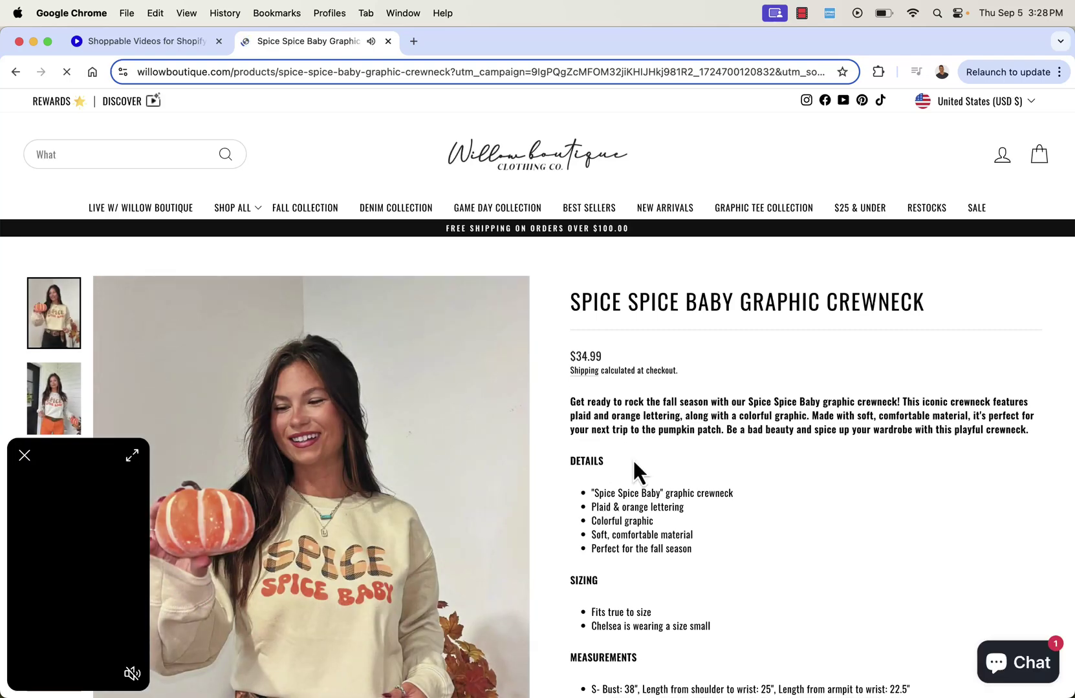
{"action": "scroll", "coordinate": [632, 458], "scroll_direction": "down", "scroll_amount": 2}
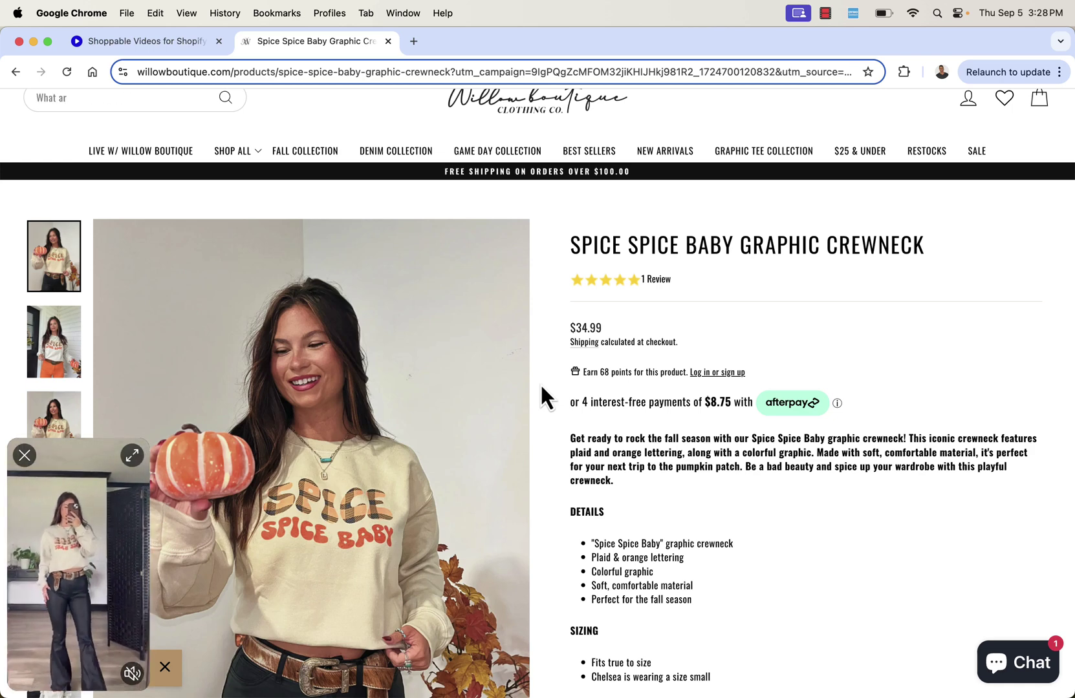
{"action": "scroll", "coordinate": [540, 383], "scroll_direction": "down", "scroll_amount": 5}
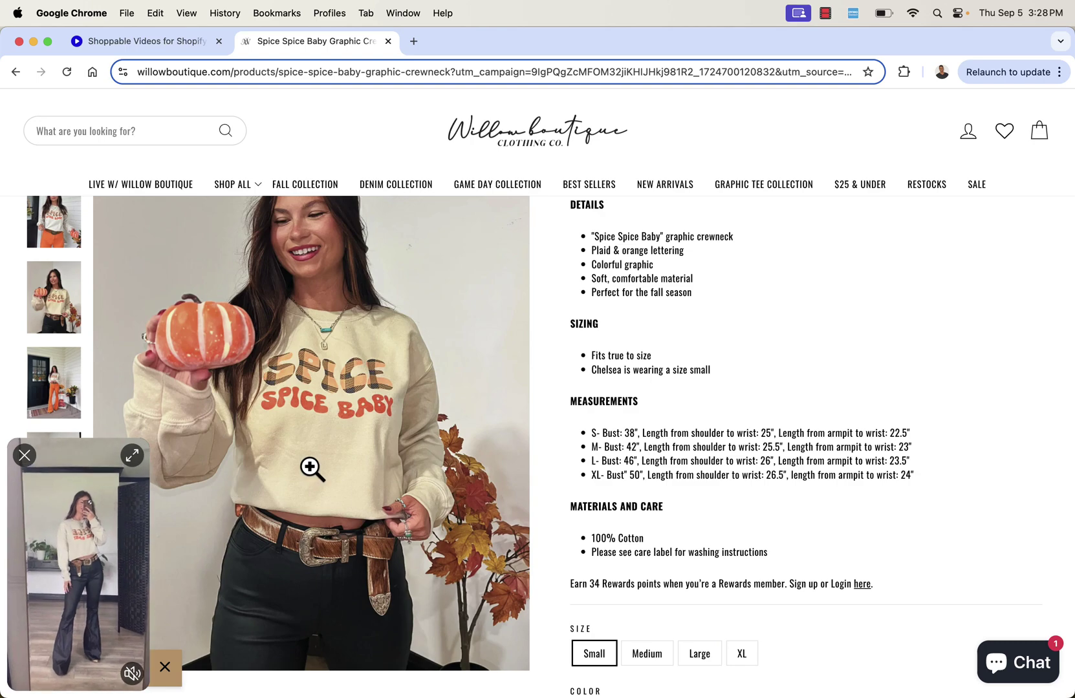
Go back to the top of the Videeo page, view the Shopify app installation form, and close it without submitting
{"action": "left_click", "coordinate": [155, 44]}
{"action": "scroll", "coordinate": [183, 372], "scroll_direction": "up", "scroll_amount": 10}
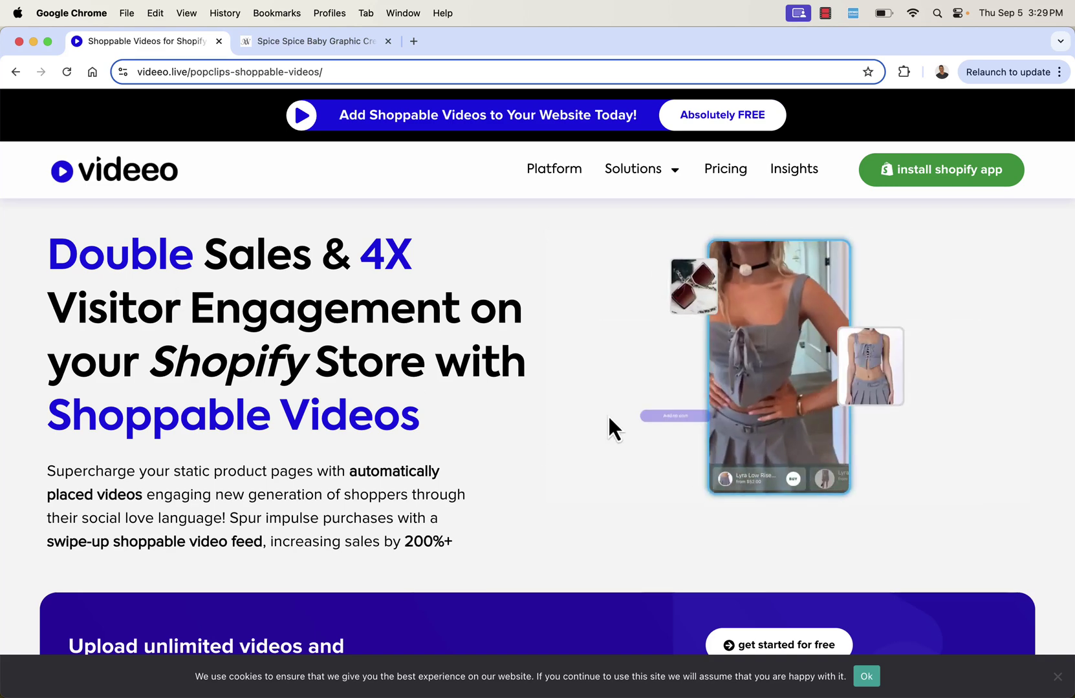
{"action": "left_click", "coordinate": [960, 179]}
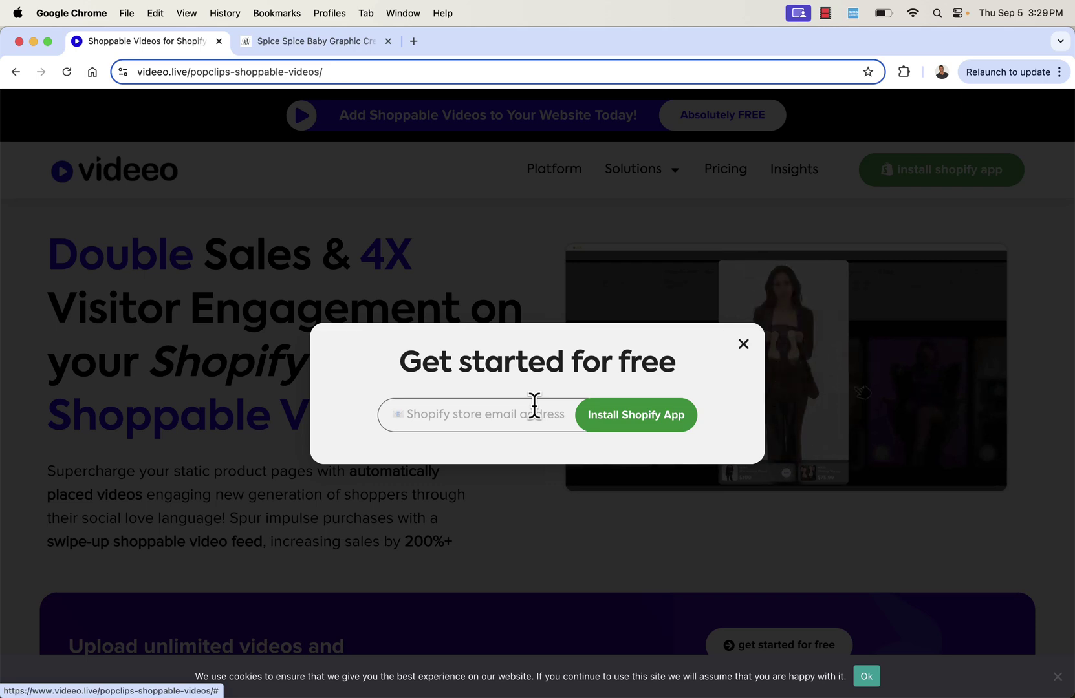
{"action": "left_click", "coordinate": [743, 345]}
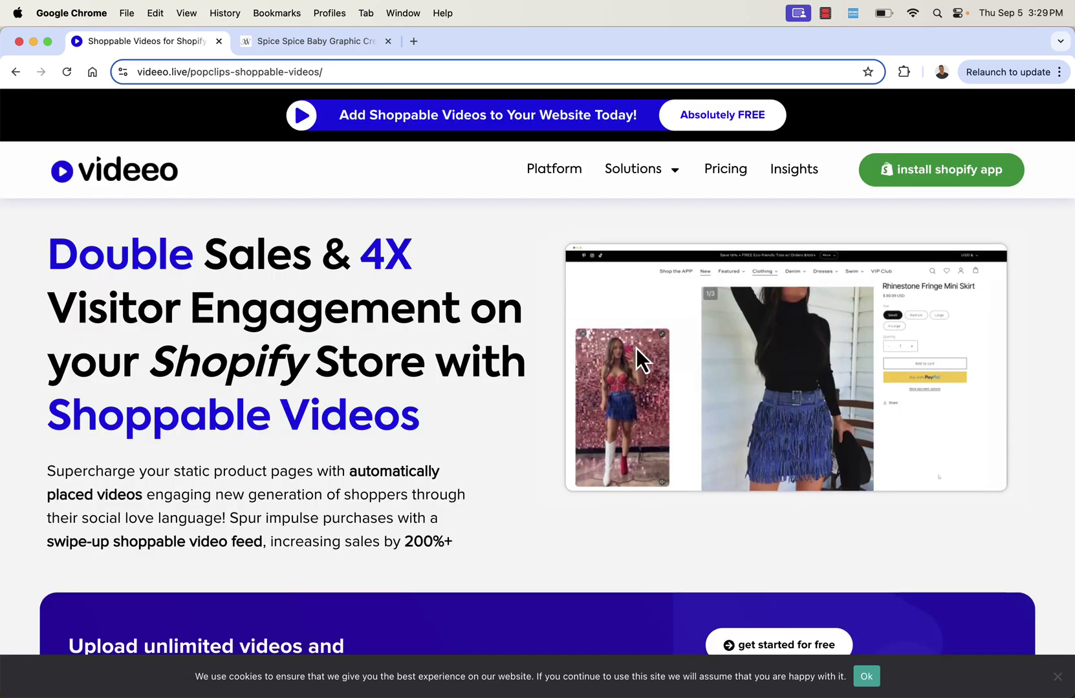